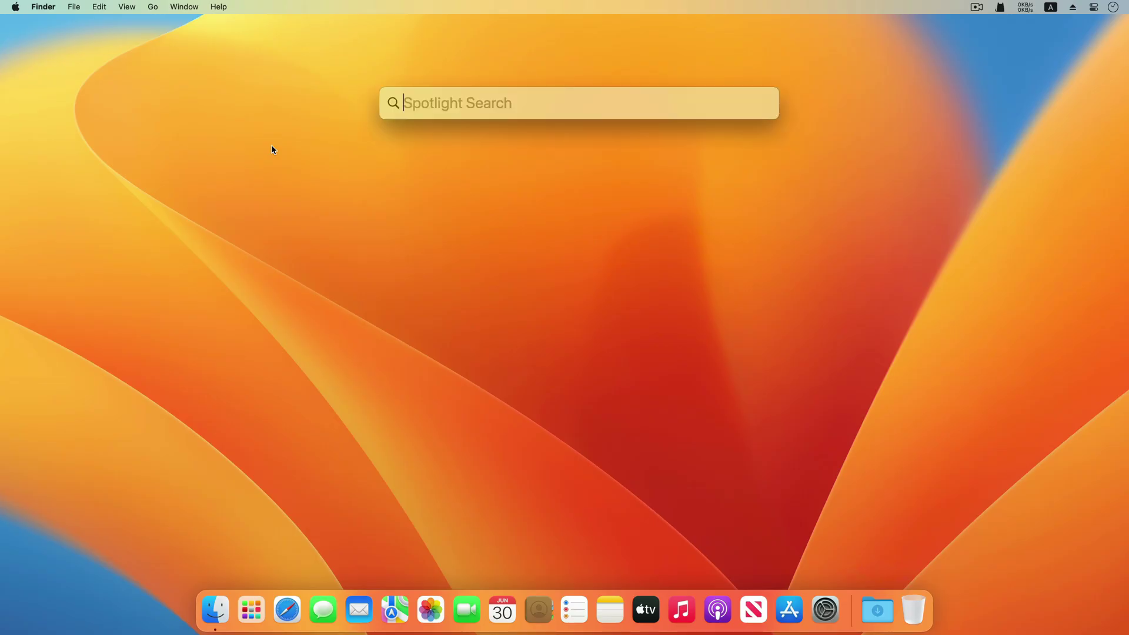
pyautogui.write('Ex')
# Launch Excel with a maximized blank Book1, then select cells D5 and F7.
pyautogui.press('Return')
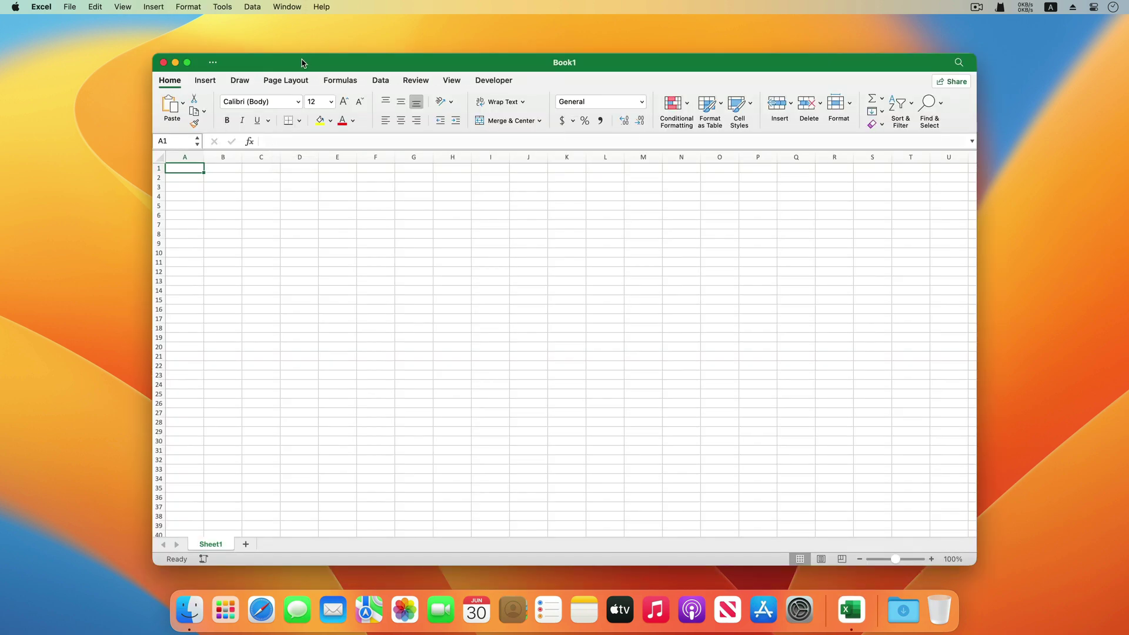
pyautogui.doubleClick(302, 63)
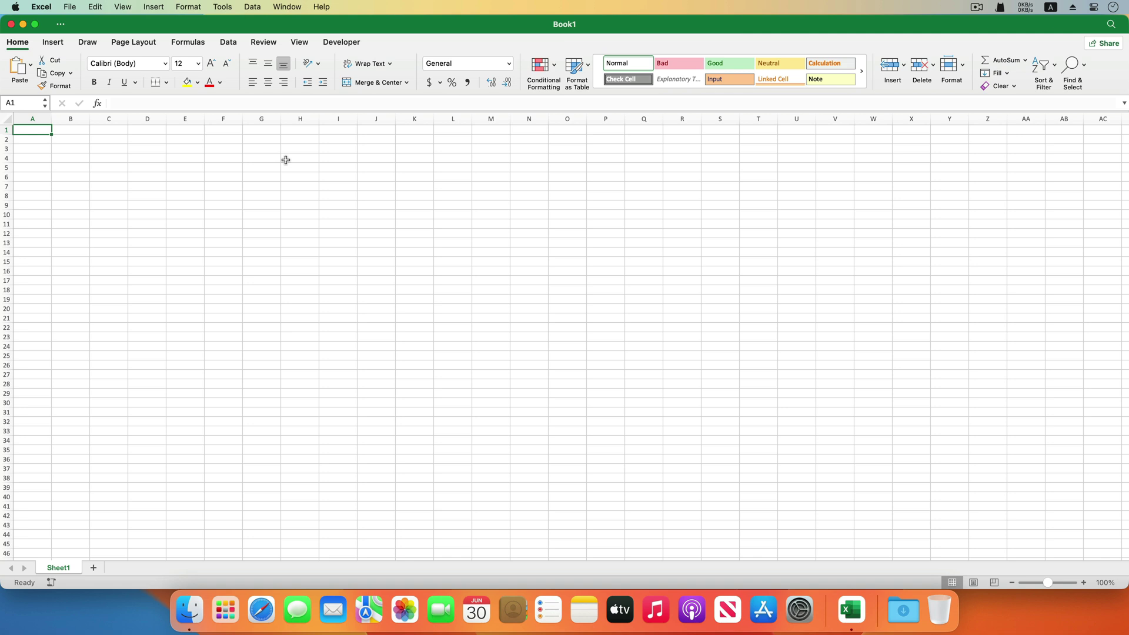
pyautogui.click(150, 165)
pyautogui.click(208, 186)
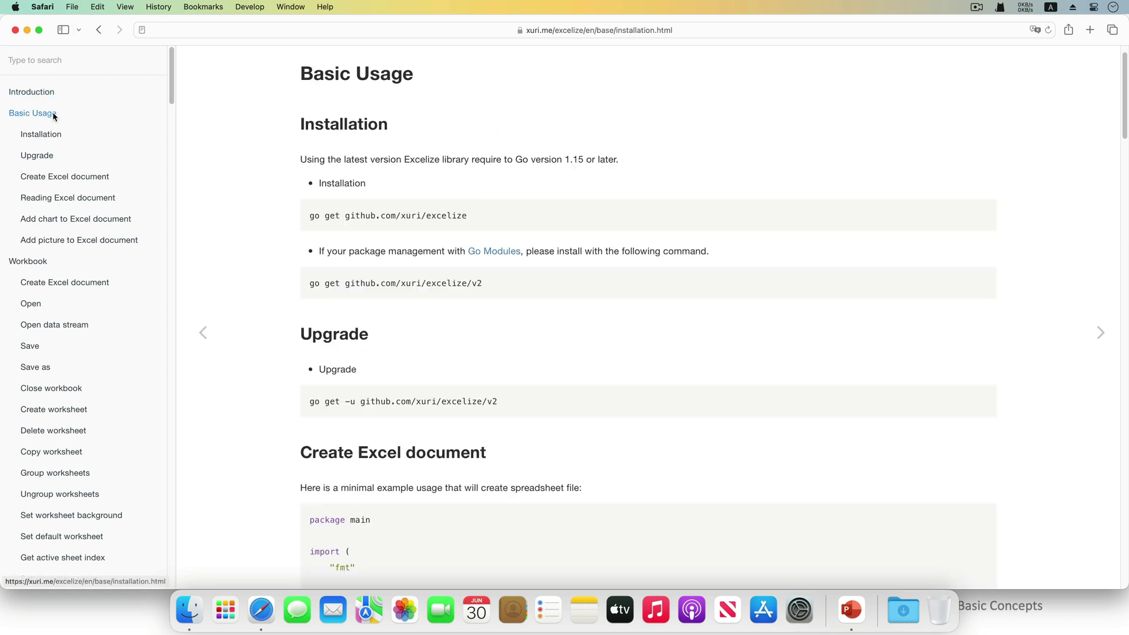
pyautogui.scroll(-3, 438, 338)
pyautogui.scroll(-2, 439, 341)
pyautogui.scroll(-3, 439, 338)
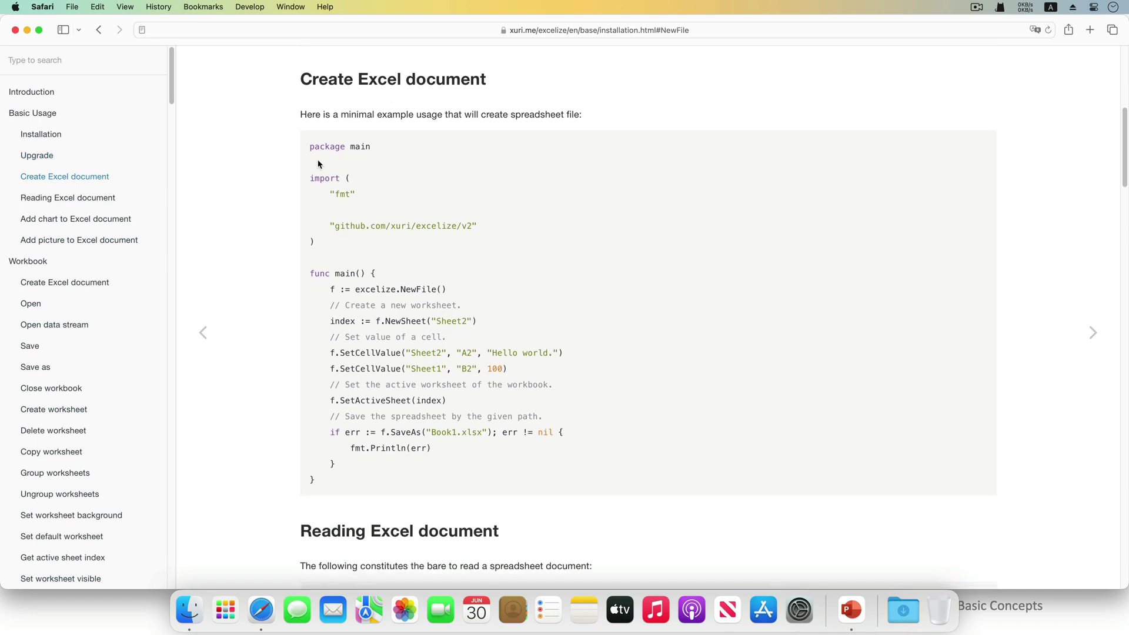
# Select the Create Excel document example code and launch Visual Studio Code via Spotlight.
pyautogui.moveTo(309, 147); pyautogui.dragTo(393, 485)
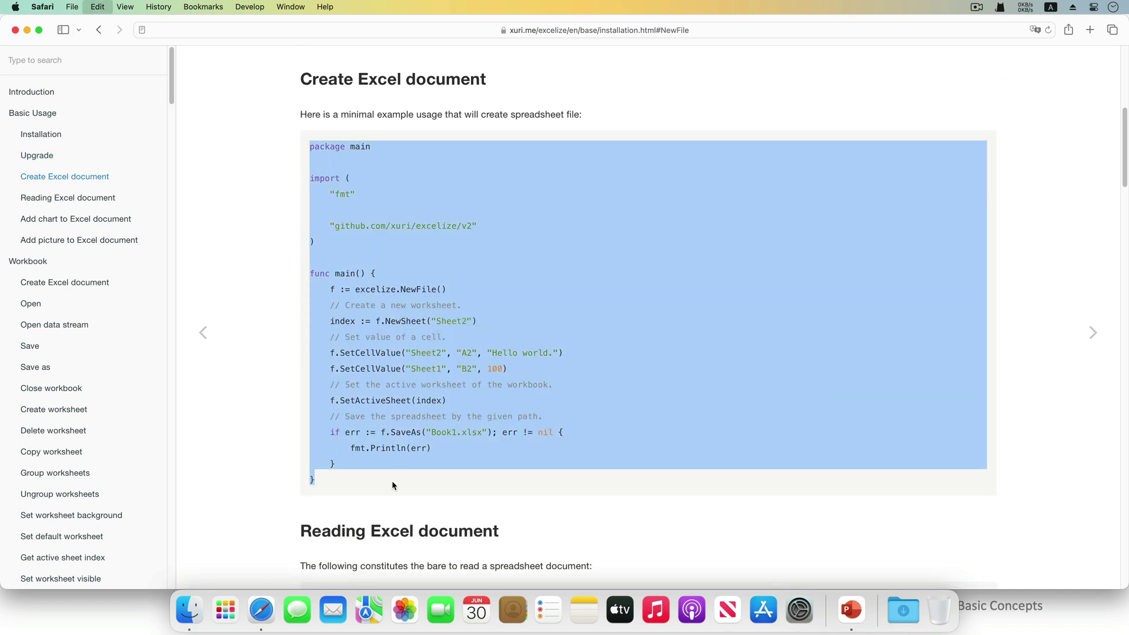
pyautogui.press('super+space')
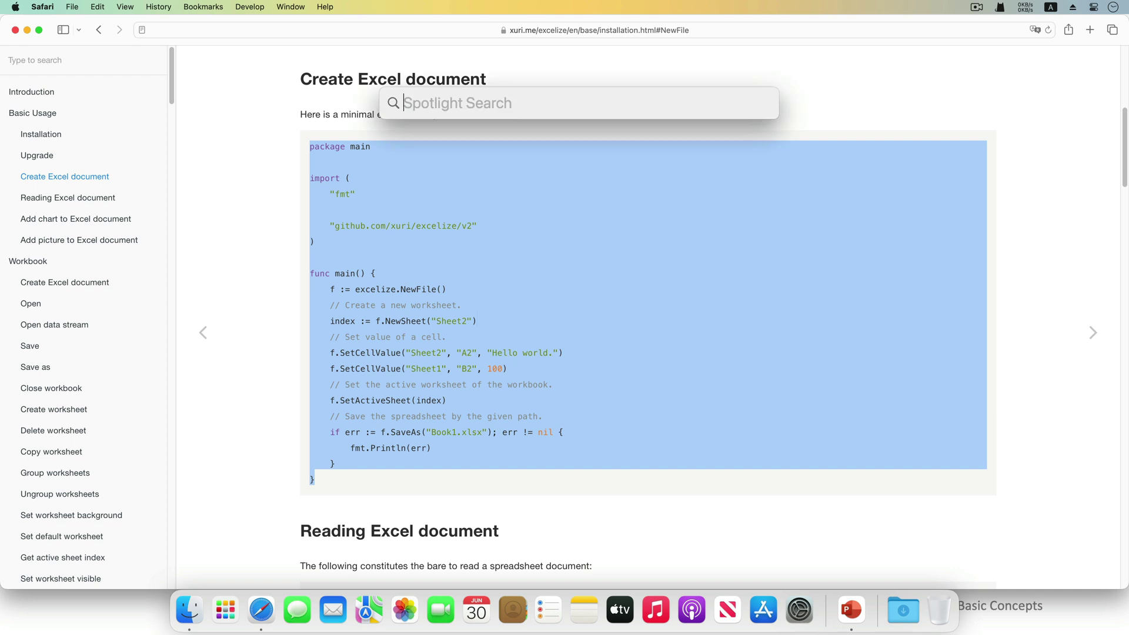
pyautogui.write('visual')
pyautogui.press('Return')
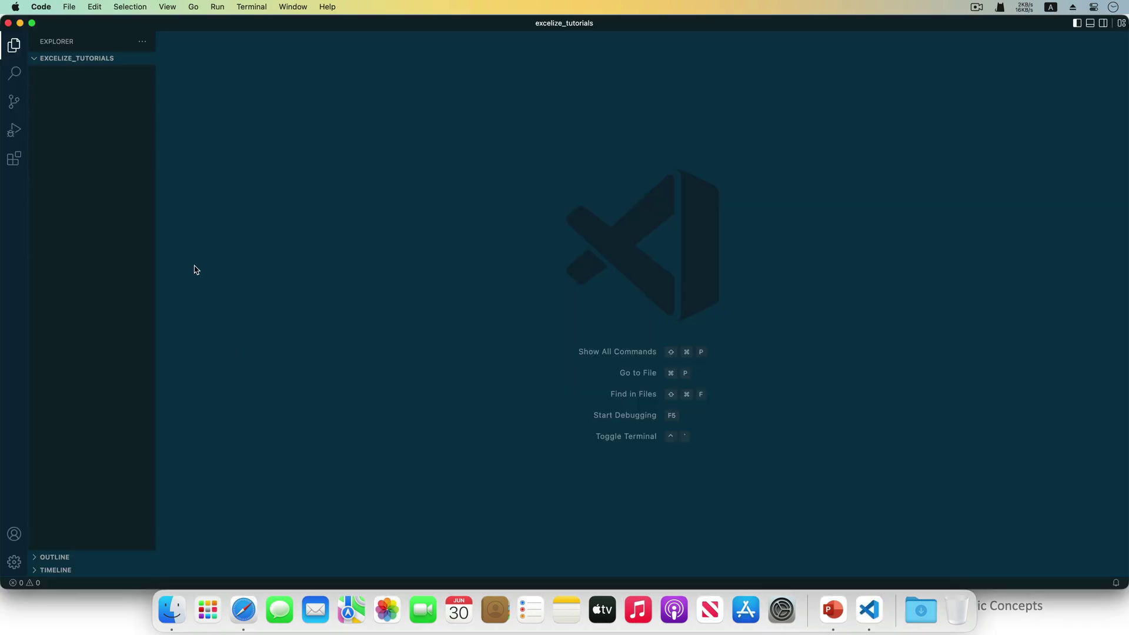
# Create a folder named 1.3 containing a new main.go file.
pyautogui.click(119, 59)
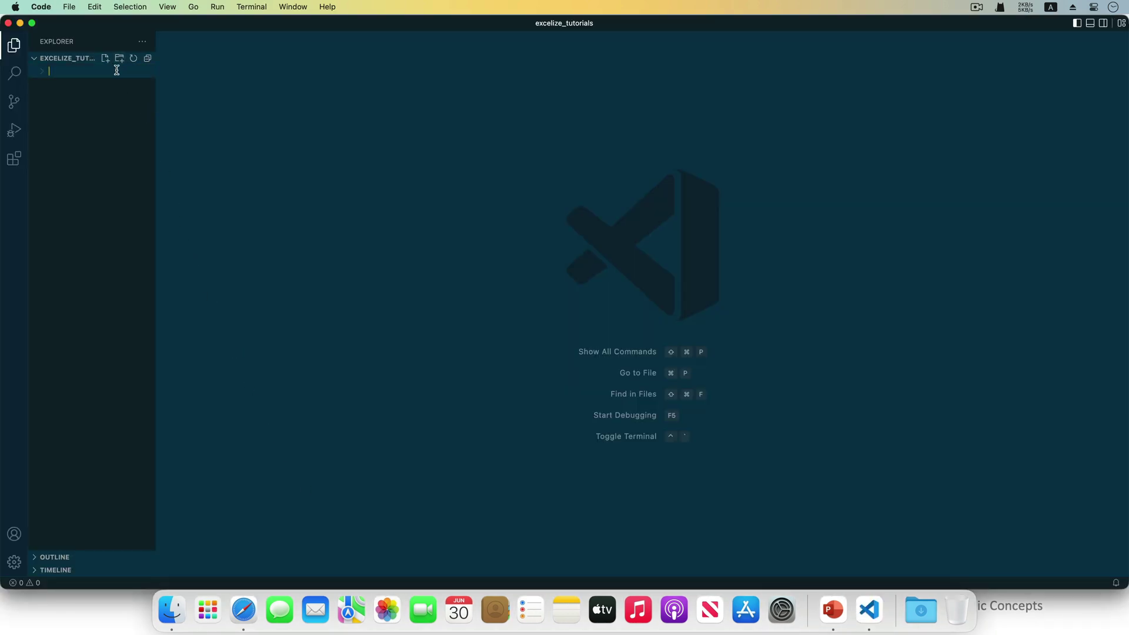
pyautogui.write('1.3')
pyautogui.press('Return')
pyautogui.click(104, 58)
pyautogui.write('main.go')
pyautogui.press('Return')
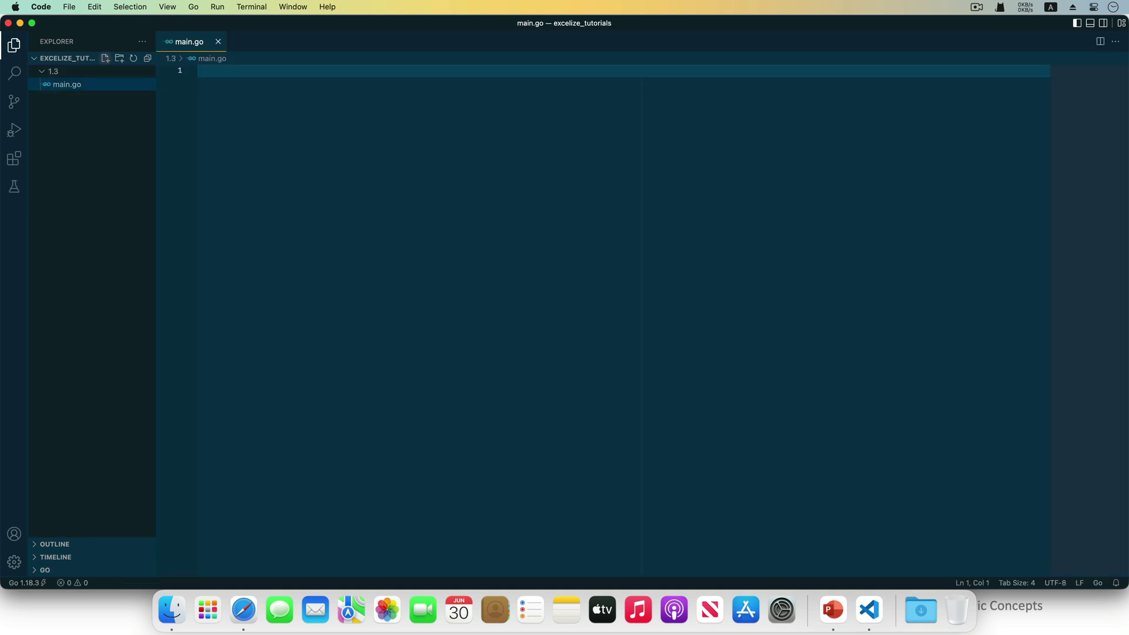
# Paste the Excelize example into main.go, save it, and open a terminal in 1.3.
pyautogui.write('package main  import ( \t"fmt"  \t"github.com/xuri/excelize/v2" )  func main() { \tf := excelize.NewFile() \t// Create a new worksheet. \tindex := f.NewSheet("Sheet2") \t// Set value of a cell. \tf.SetCellValue("Sheet2", "A2", "Hello world.") \tf.SetCellValue("Sheet1", "B2", 100) \t// Set the active worksheet of the workbook. \tf.SetActiveSheet(index) \t// Save the spreadsheet by the given path. \tif err := f.SaveAs("Book1.xlsx"); err != nil { \t\tfmt.Println(err) \t} }')
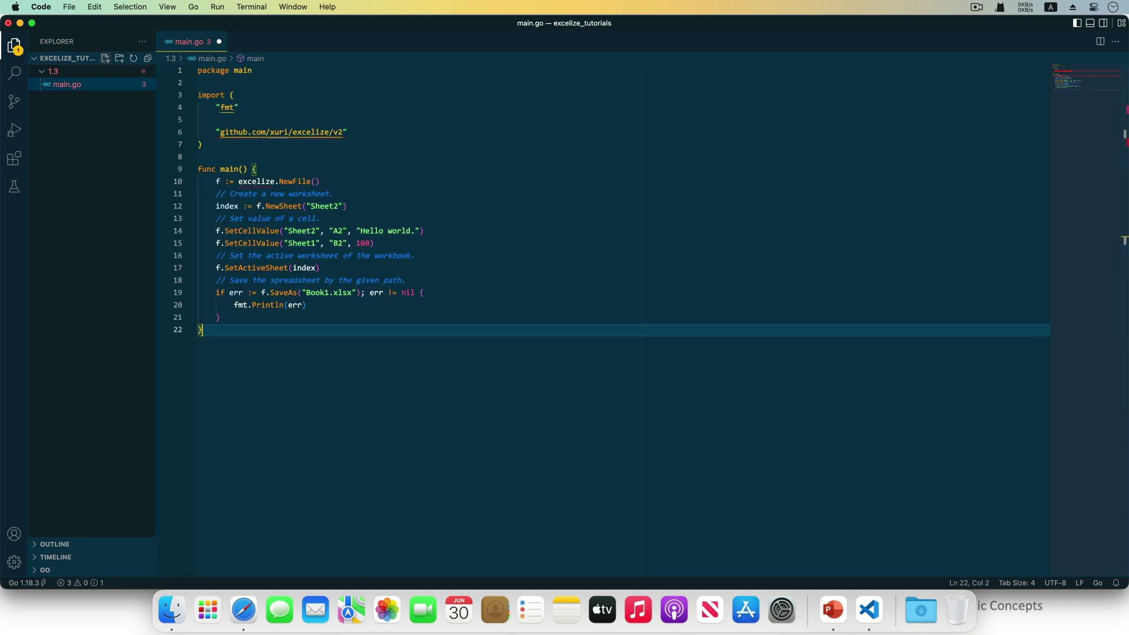
pyautogui.press('Return')
pyautogui.press('super+s')
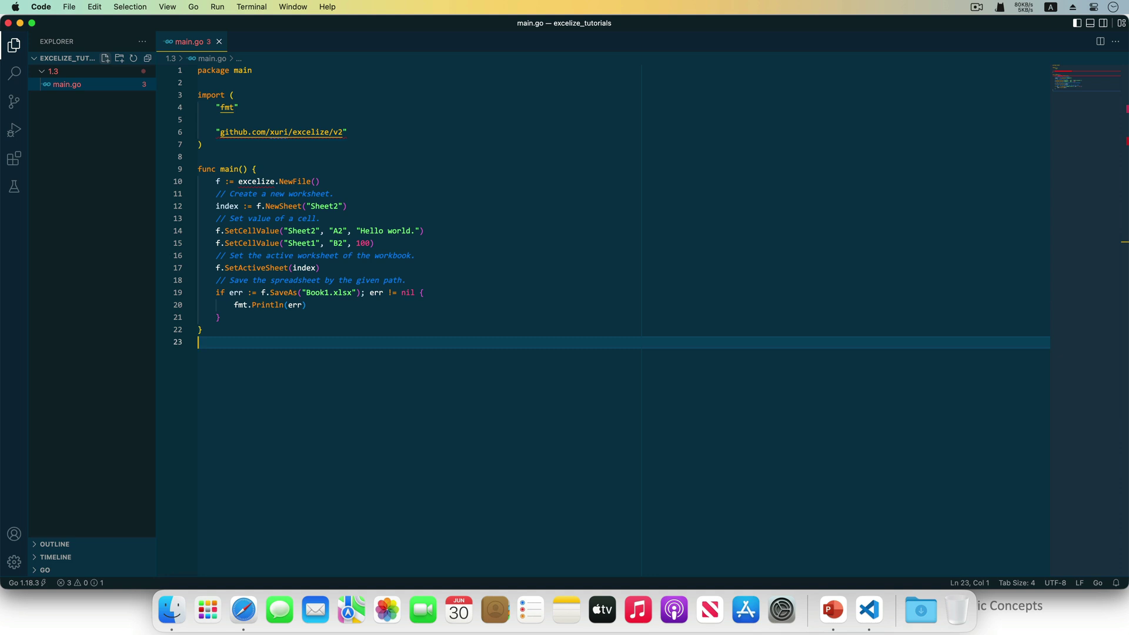
pyautogui.hotkey('ctrl', '`')
pyautogui.write('cd 1.3/')
pyautogui.press('Return')
pyautogui.write('go mod init')
# Run go mod init, go mod tidy, go run main.go and ls, then select Book1.xlsx.
pyautogui.press('Return')
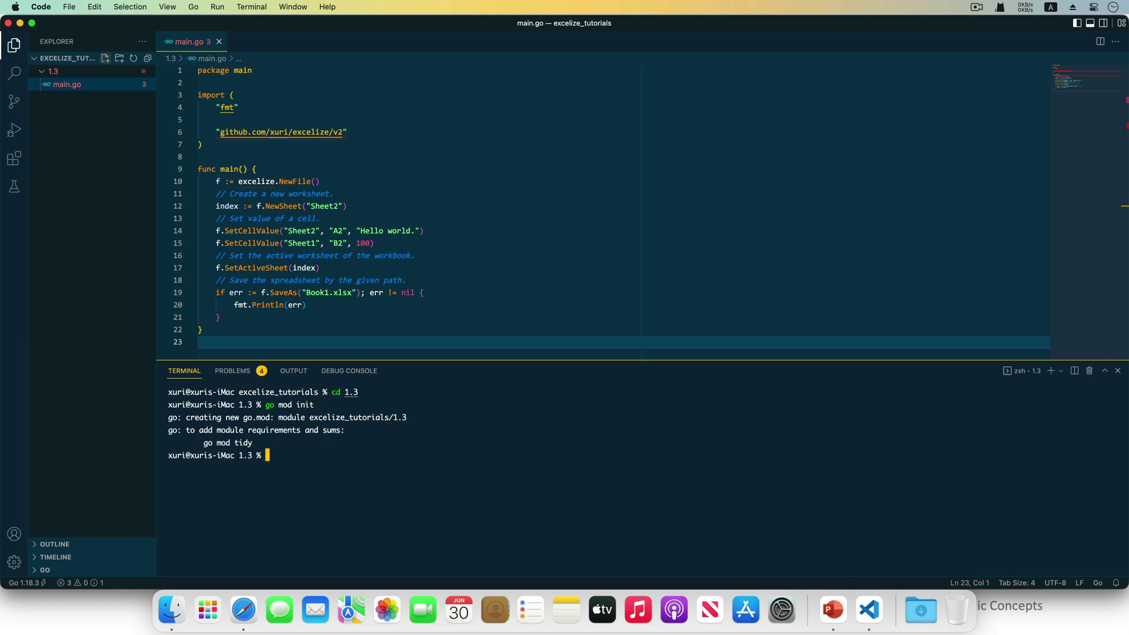
pyautogui.write('go mod tidy')
pyautogui.press('Return')
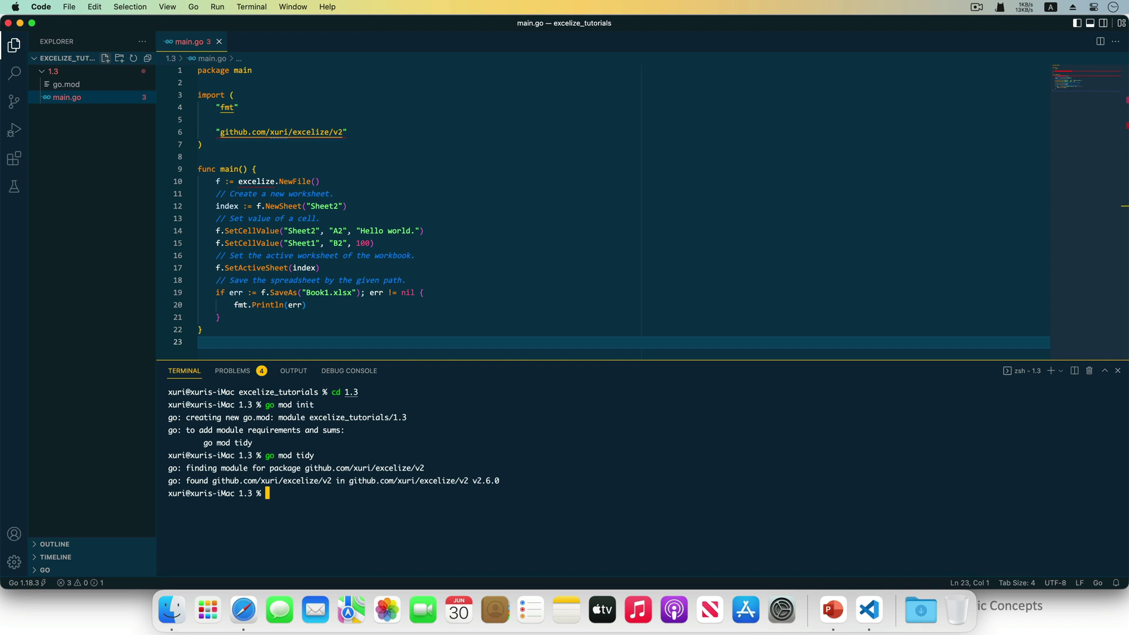
pyautogui.write('go run main.go')
pyautogui.press('Return')
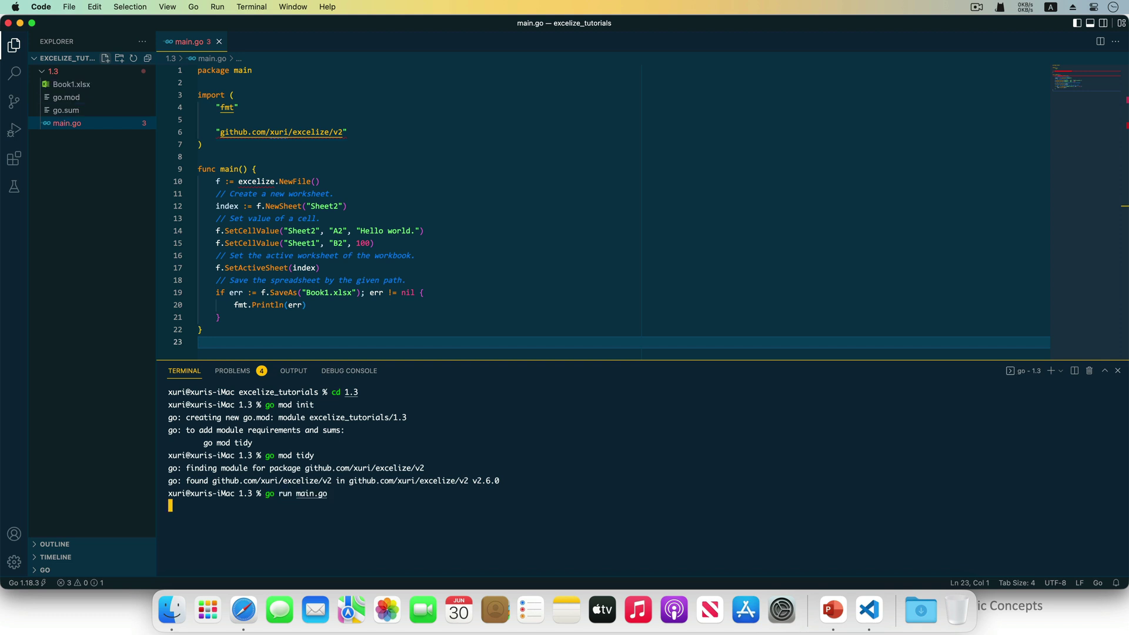
pyautogui.write('l')
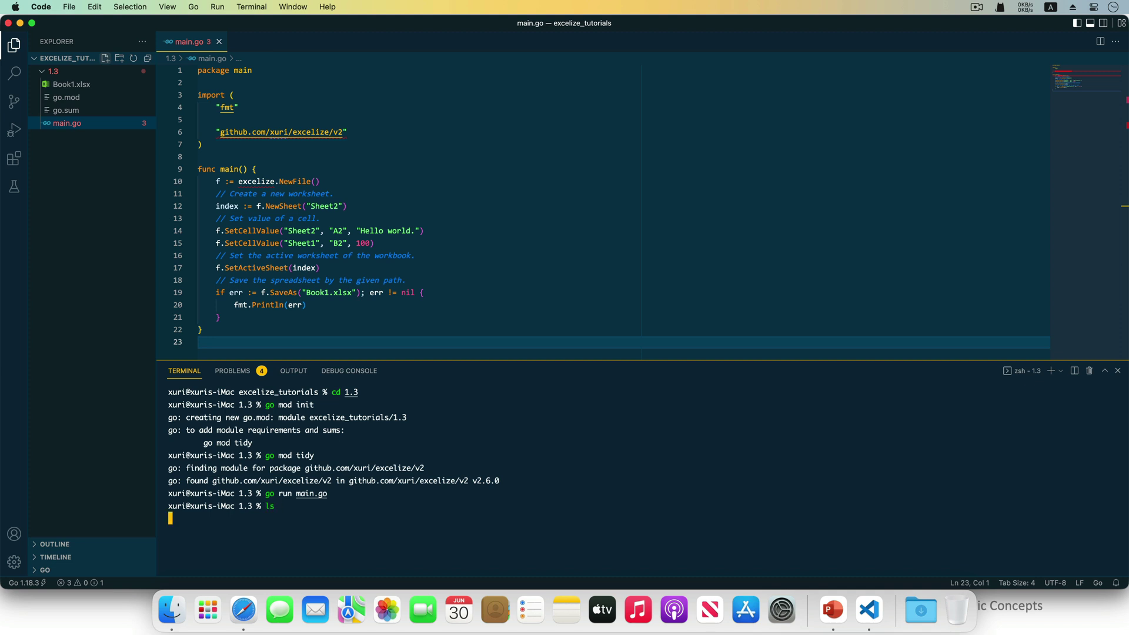
pyautogui.write('s')
pyautogui.press('Return')
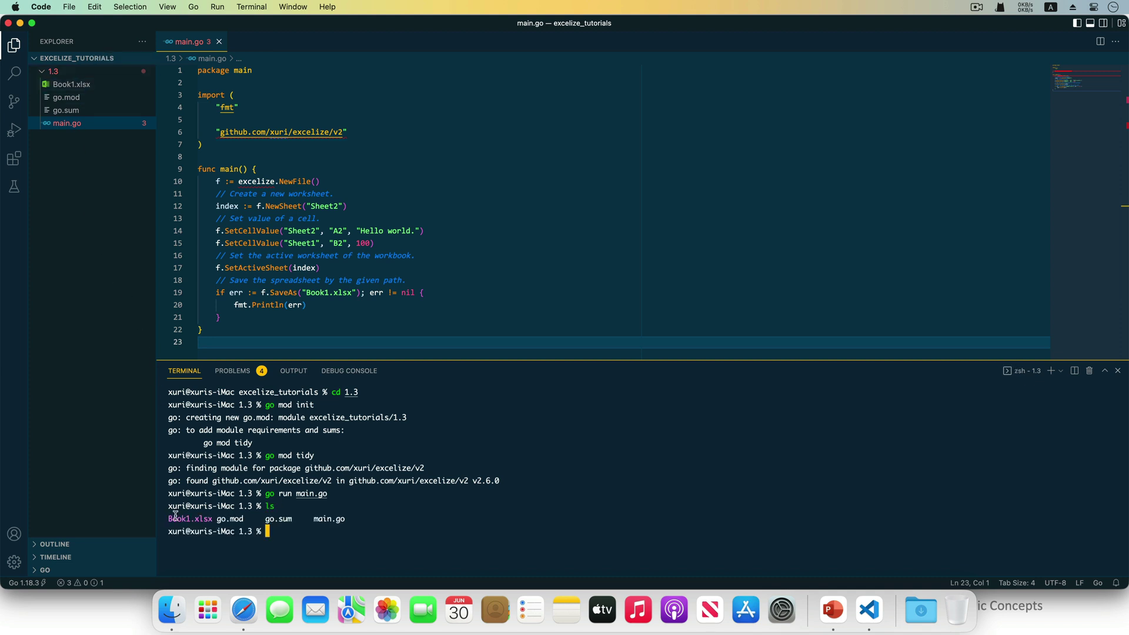
pyautogui.doubleClick(180, 519)
pyautogui.write('open Bo')
# Open Book1.xlsx in Excel from the terminal and move its window aside.
pyautogui.press('Tab')
pyautogui.press('Return')
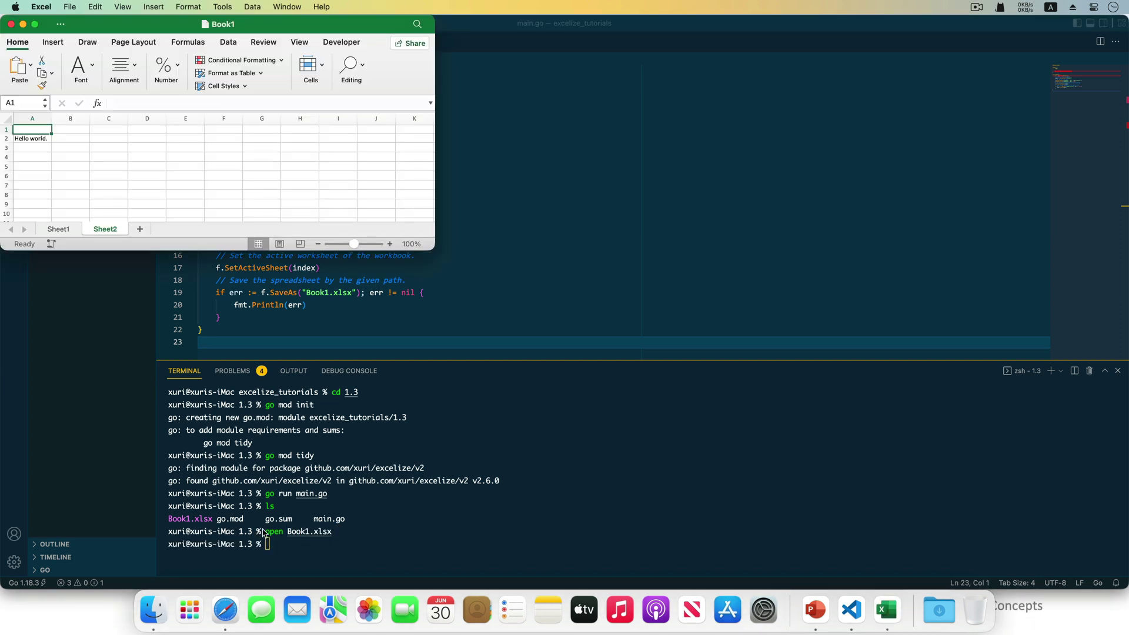
pyautogui.moveTo(142, 26); pyautogui.dragTo(641, 58)
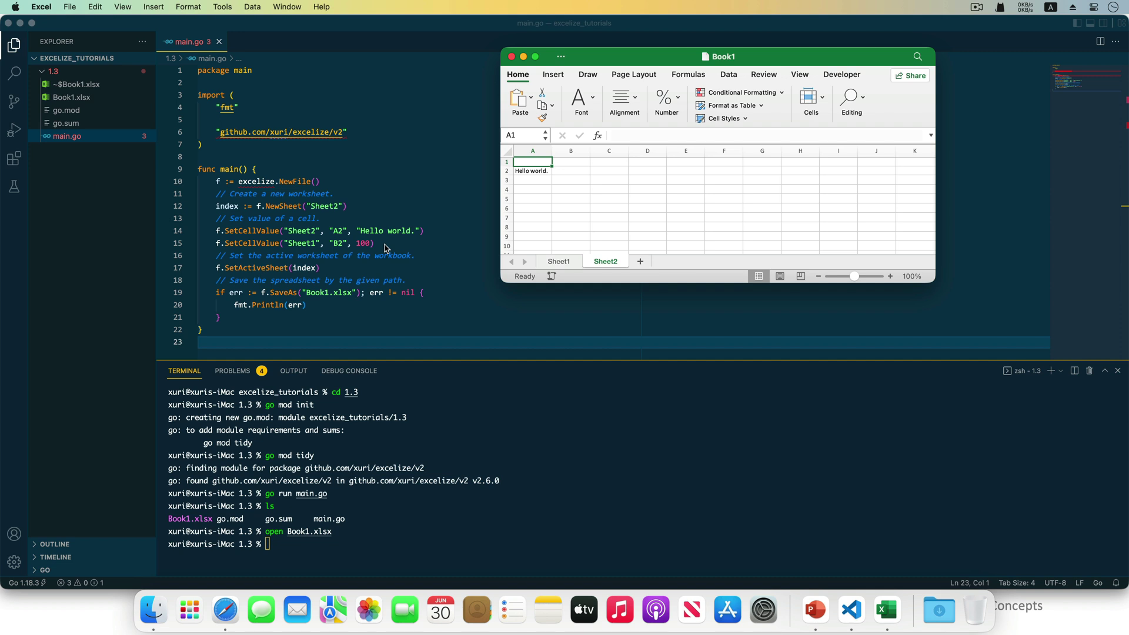
# Confirm 100 in Sheet1 B2 and 'Hello world.' in Sheet2 A2, then close Book1.
pyautogui.click(566, 262)
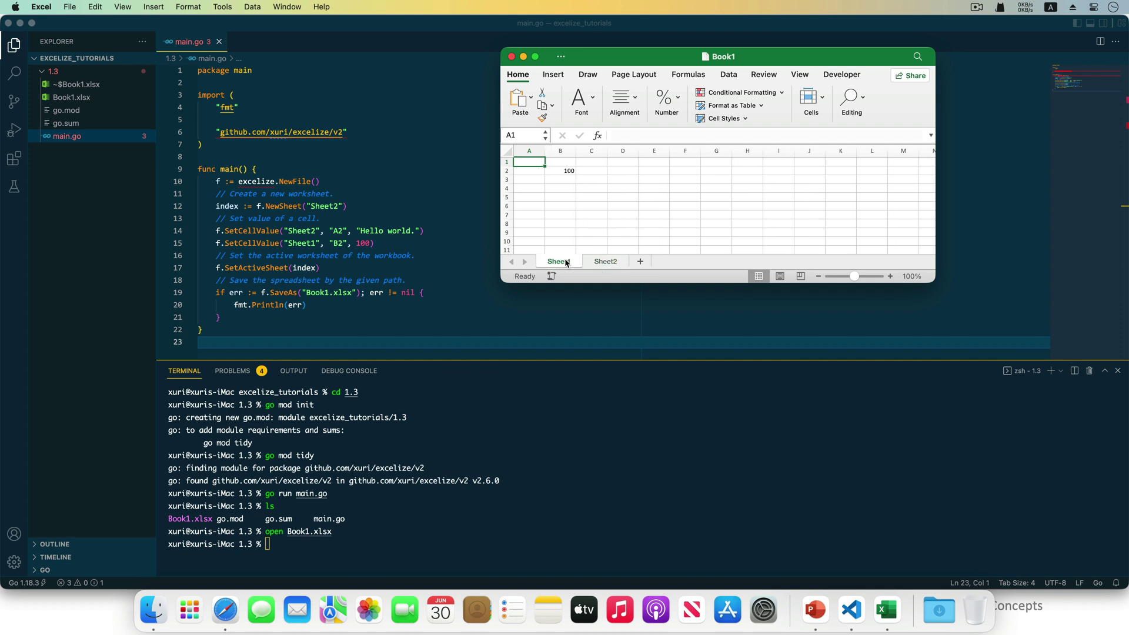
pyautogui.click(554, 170)
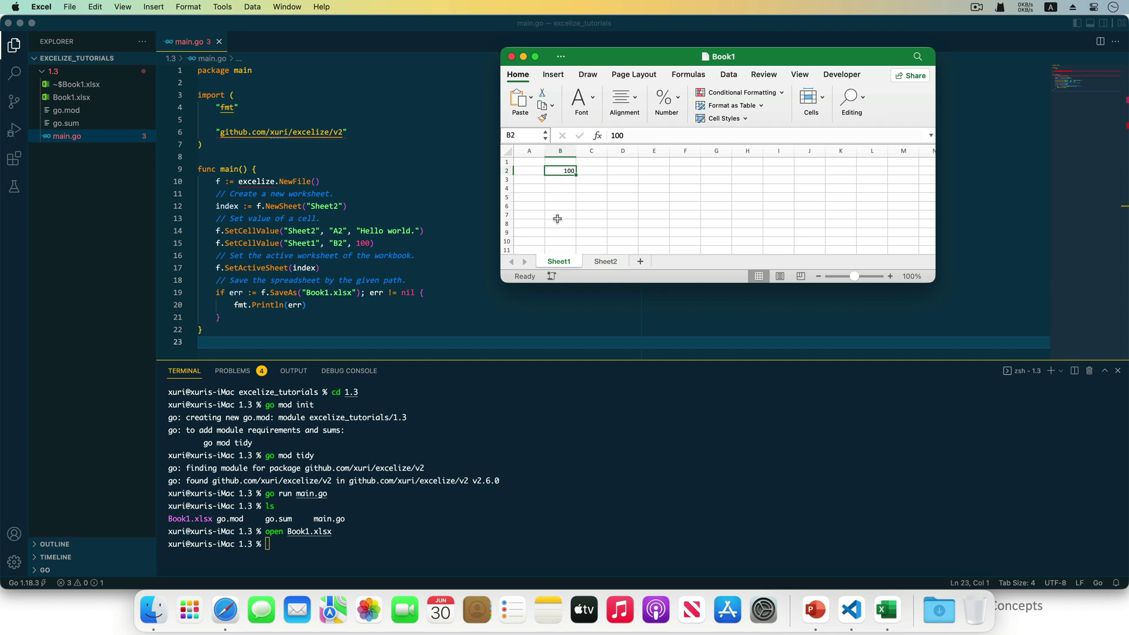
pyautogui.click(606, 262)
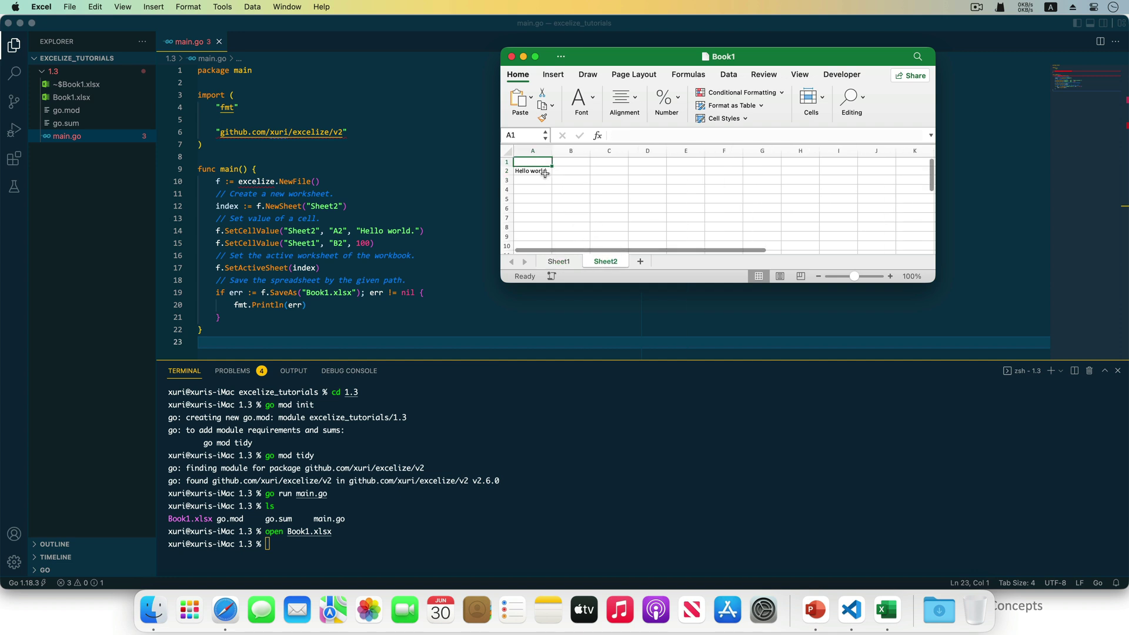
pyautogui.click(545, 172)
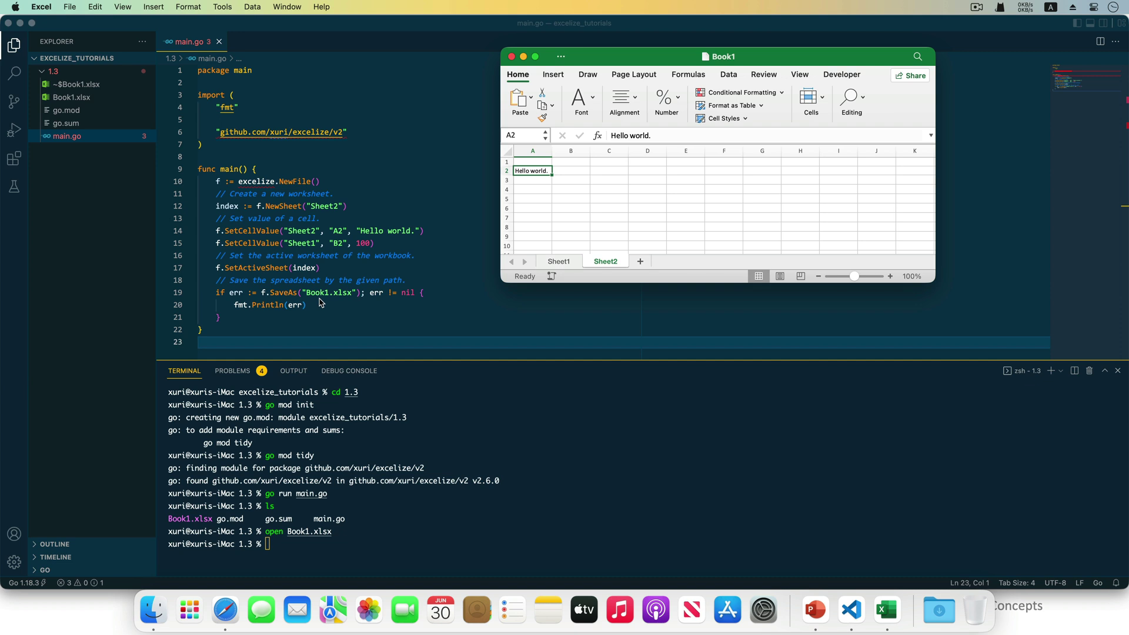
pyautogui.click(512, 57)
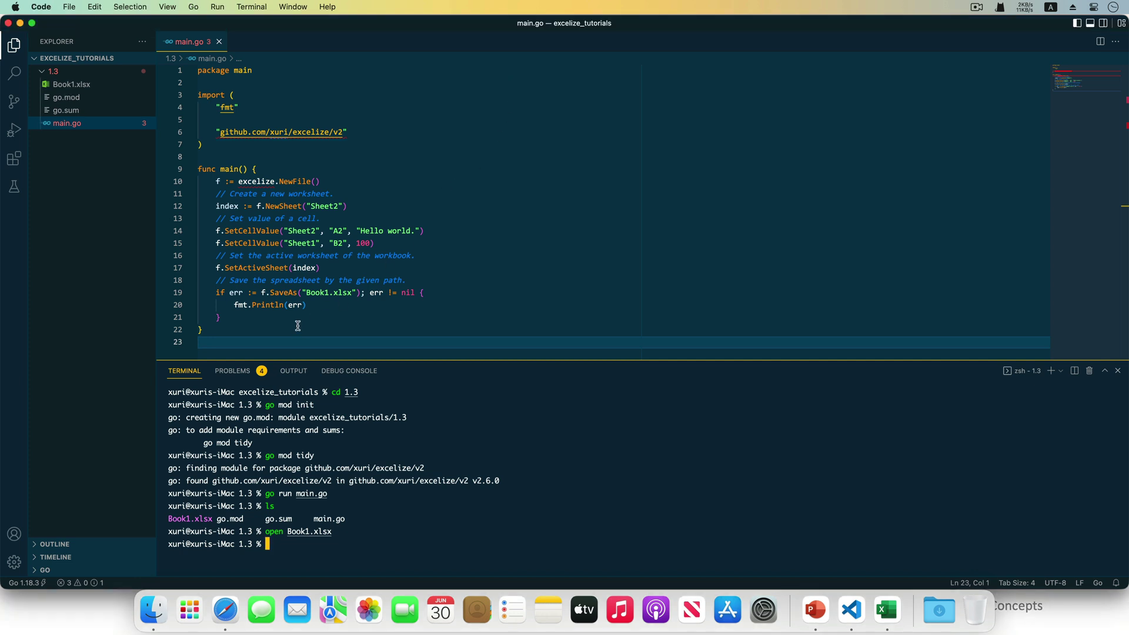
# Replace main.go's code with the copied Reading Excel document example and save it.
pyautogui.press('super+Tab')
pyautogui.scroll(-1, 300, 326)
pyautogui.scroll(-3, 300, 325)
pyautogui.scroll(-1, 301, 326)
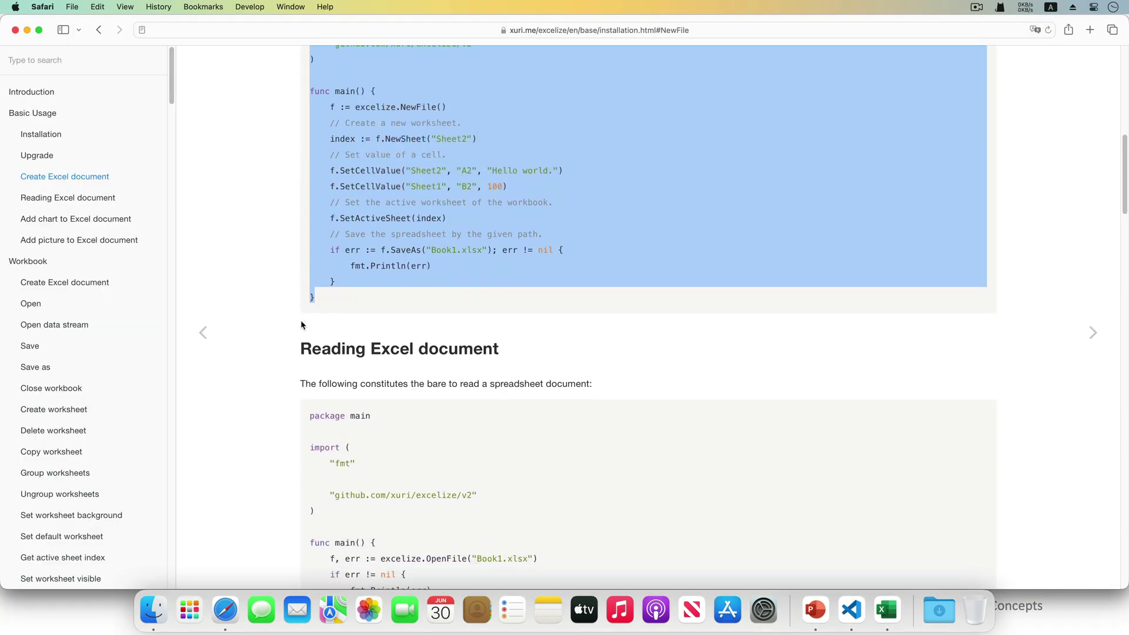
pyautogui.scroll(-3, 301, 326)
pyautogui.scroll(-2, 303, 323)
pyautogui.scroll(-1, 302, 323)
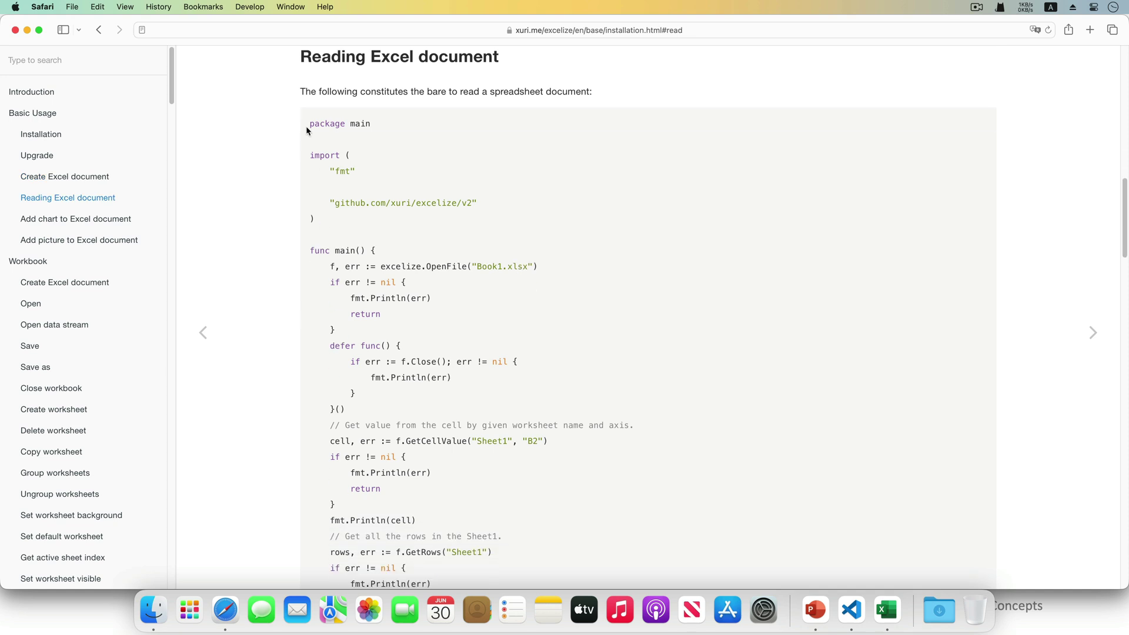
pyautogui.moveTo(307, 131); pyautogui.dragTo(418, 383)
pyautogui.scroll(-2, 345, 368)
pyautogui.scroll(-5, 416, 374)
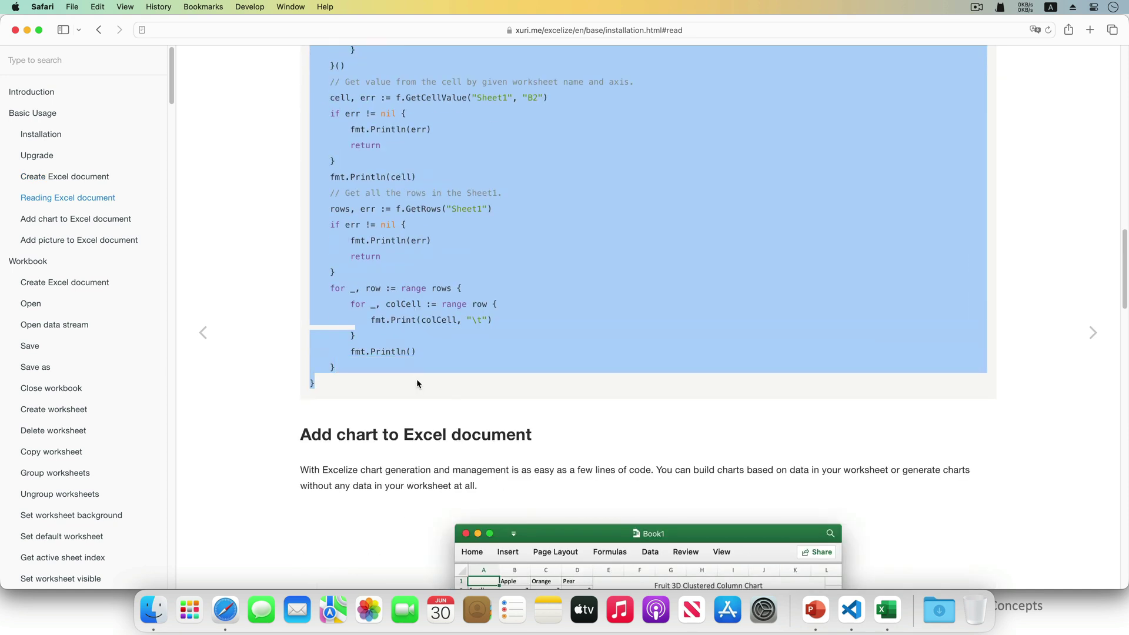
pyautogui.press('super+c')
pyautogui.press('super+Tab')
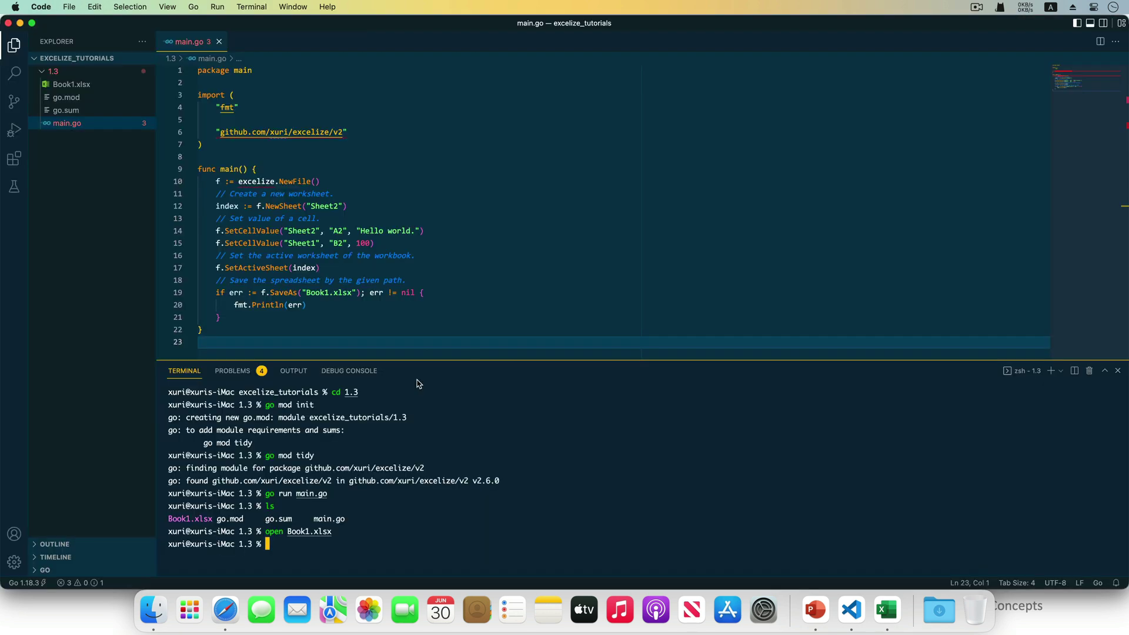
pyautogui.click(417, 295)
pyautogui.press('super+a')
pyautogui.press('super+v')
pyautogui.press('super+s')
pyautogui.click(445, 441)
pyautogui.write('go run main.go')
# Run go run main.go to print the value 100 read from Book1.xlsx.
pyautogui.press('Return')
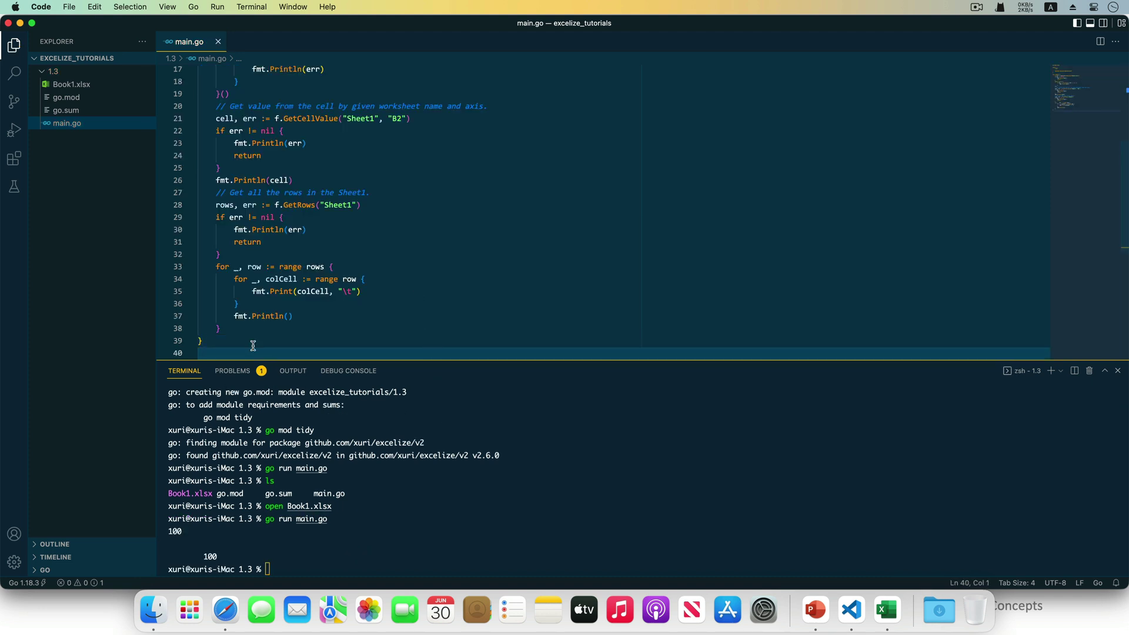
pyautogui.scroll(3, 252, 346)
pyautogui.scroll(3, 253, 344)
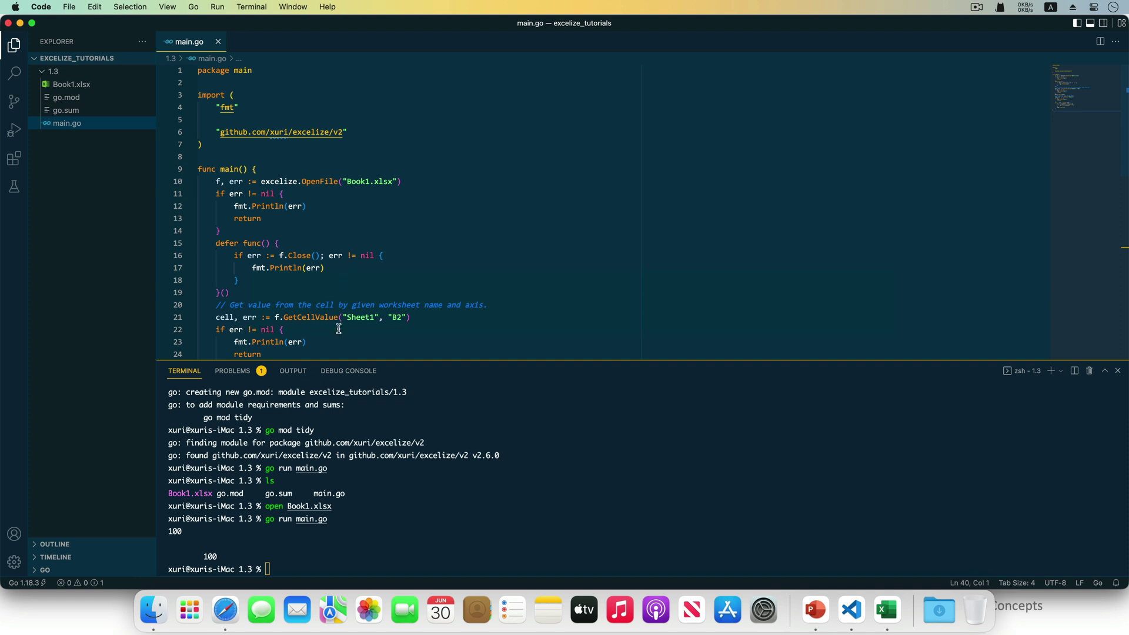
pyautogui.scroll(-3, 388, 331)
pyautogui.scroll(-3, 393, 330)
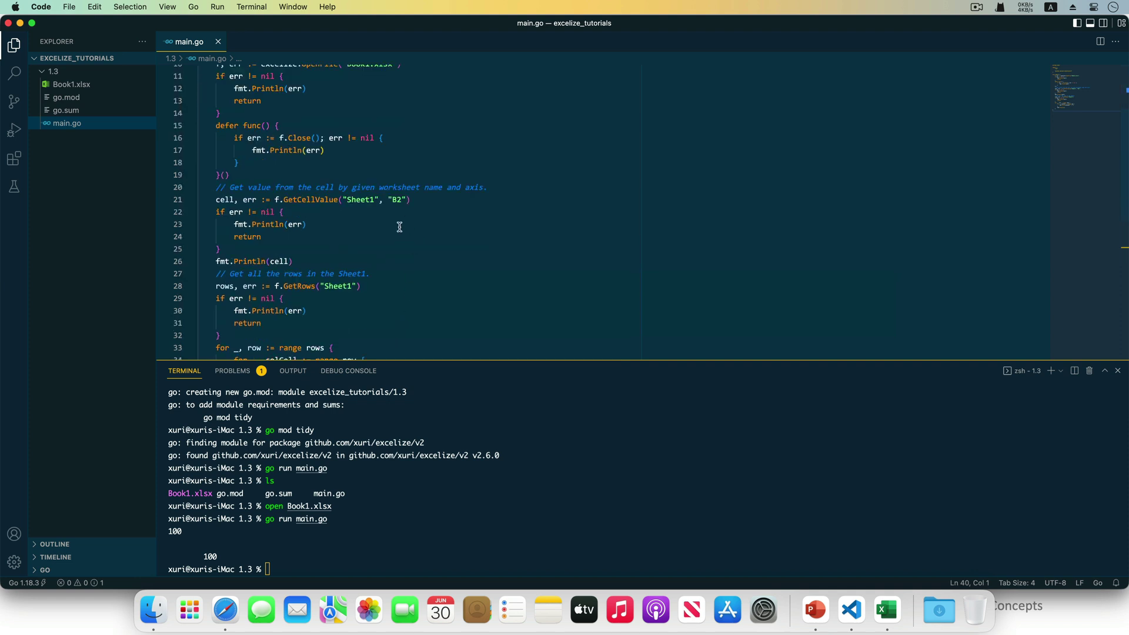
pyautogui.scroll(-2, 299, 295)
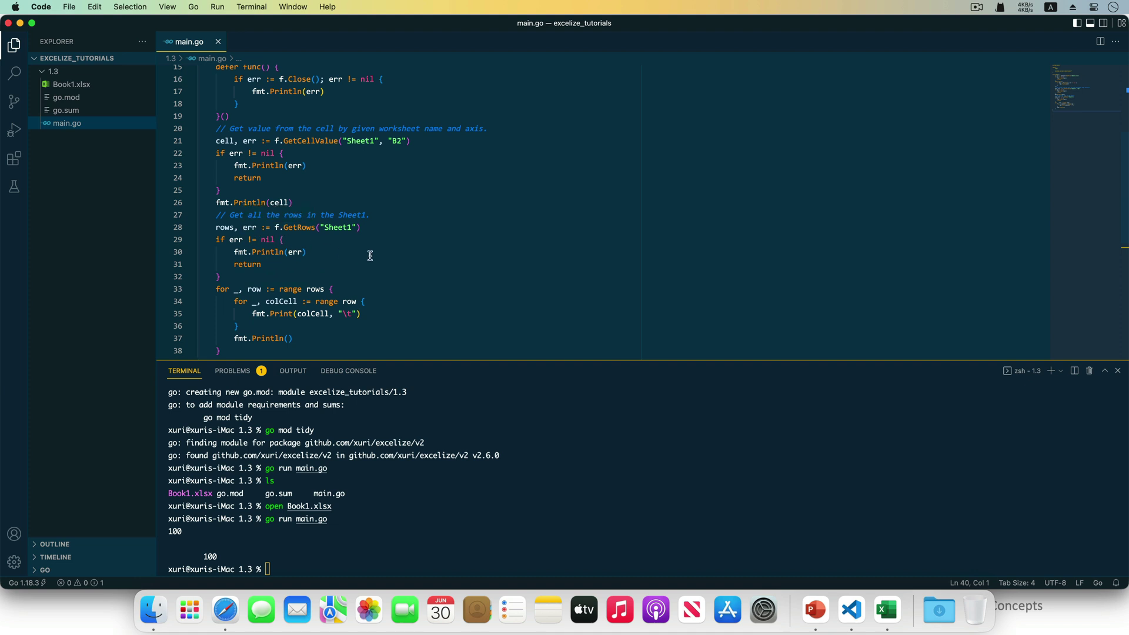
pyautogui.scroll(-2, 370, 256)
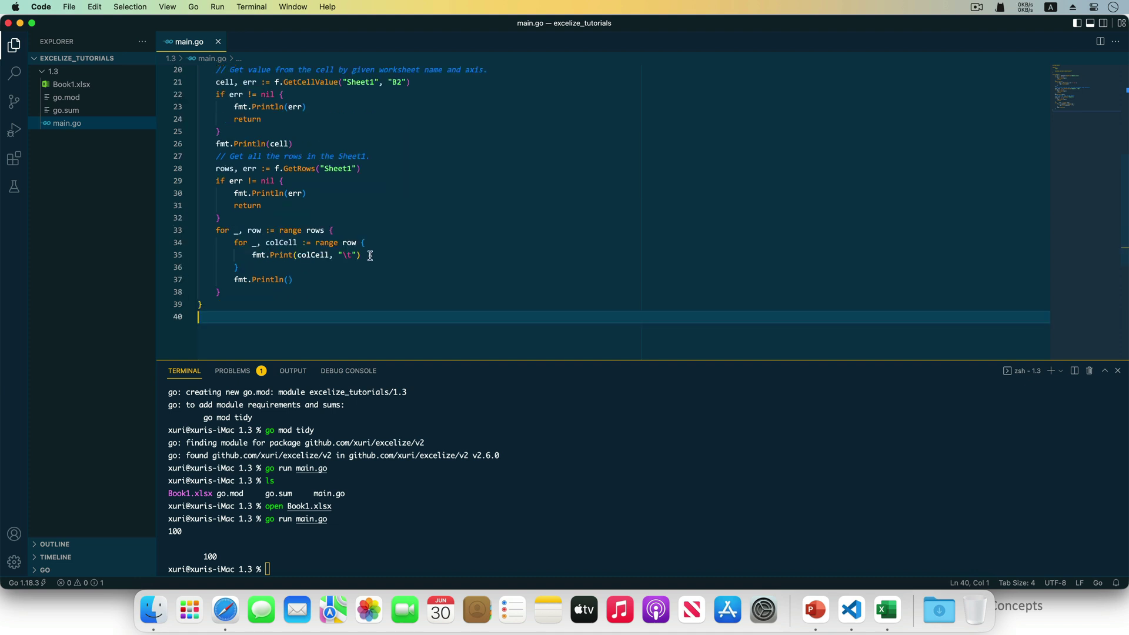
# Replace main.go with the Add chart example from Safari and run it with go run.
pyautogui.press('super+Tab')
pyautogui.scroll(-2, 381, 264)
pyautogui.scroll(-5, 382, 265)
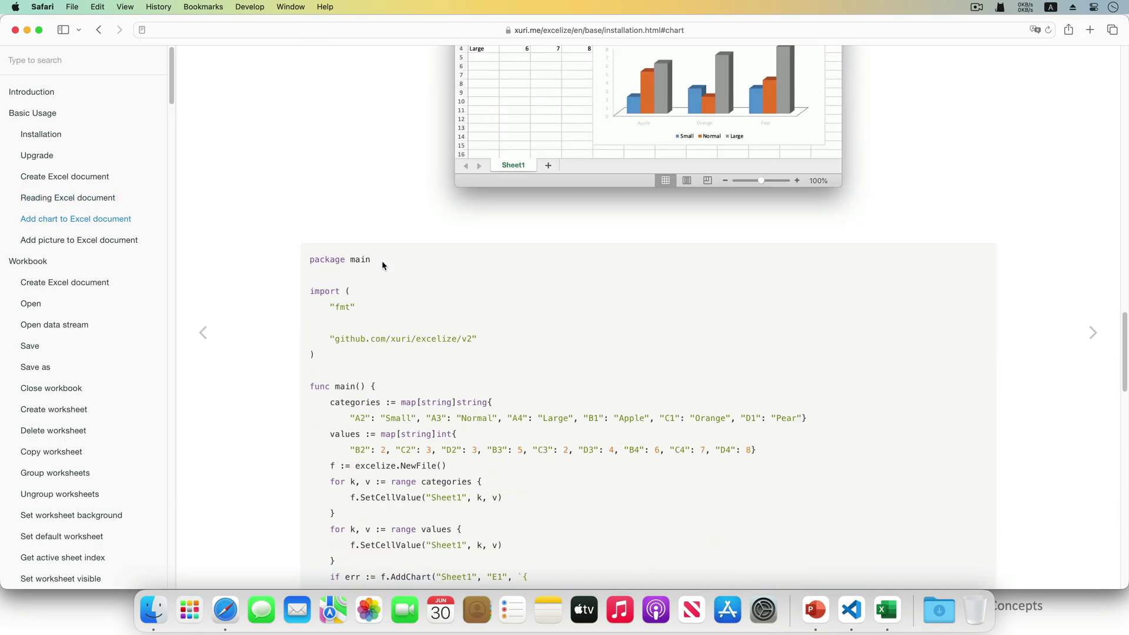
pyautogui.scroll(-4, 382, 265)
pyautogui.moveTo(310, 218)
pyautogui.mouseDown()
pyautogui.moveTo(401, 336)
pyautogui.moveTo(388, 447)
pyautogui.mouseUp()
pyautogui.scroll(-6, 401, 335)
pyautogui.press('super+Tab')
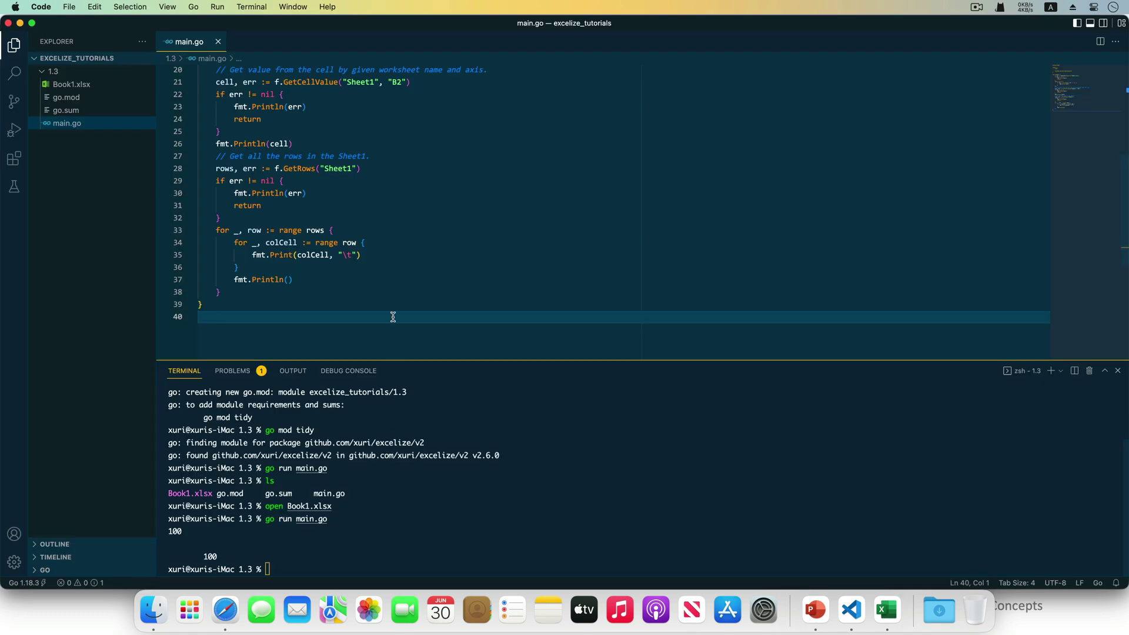
pyautogui.press('super+a')
pyautogui.press('super+v')
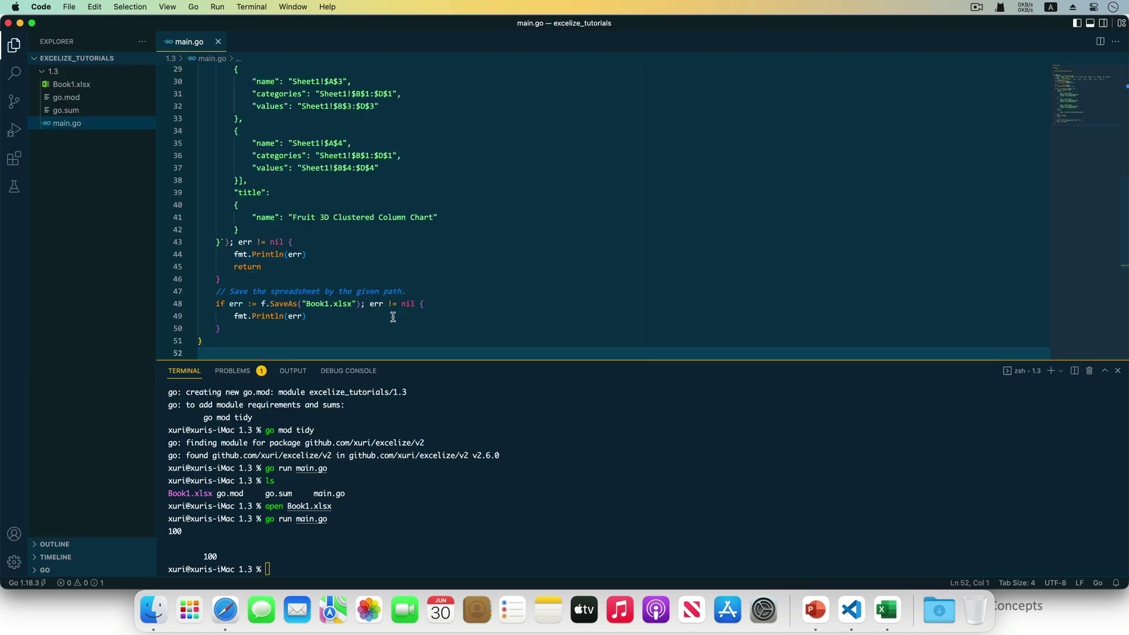
pyautogui.scroll(5, 393, 316)
pyautogui.click(430, 500)
pyautogui.write('go run main.go')
pyautogui.press('Return')
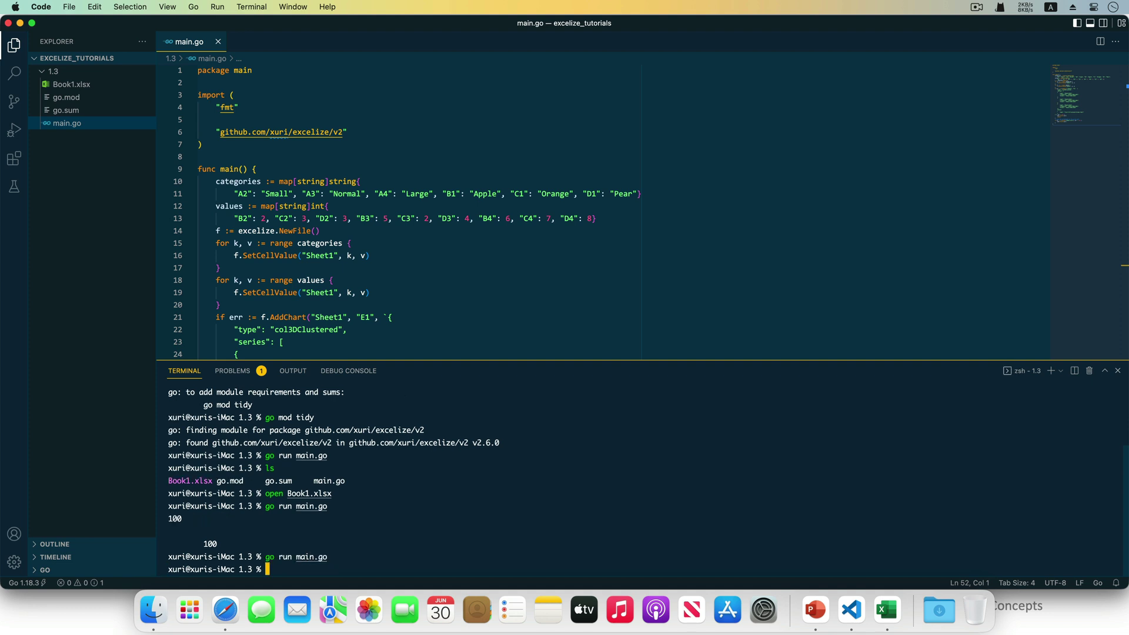
pyautogui.write('open Book1.xlsx')
# Open the generated Book1.xlsx, enlarging its window and placing it beside the code.
pyautogui.press('Return')
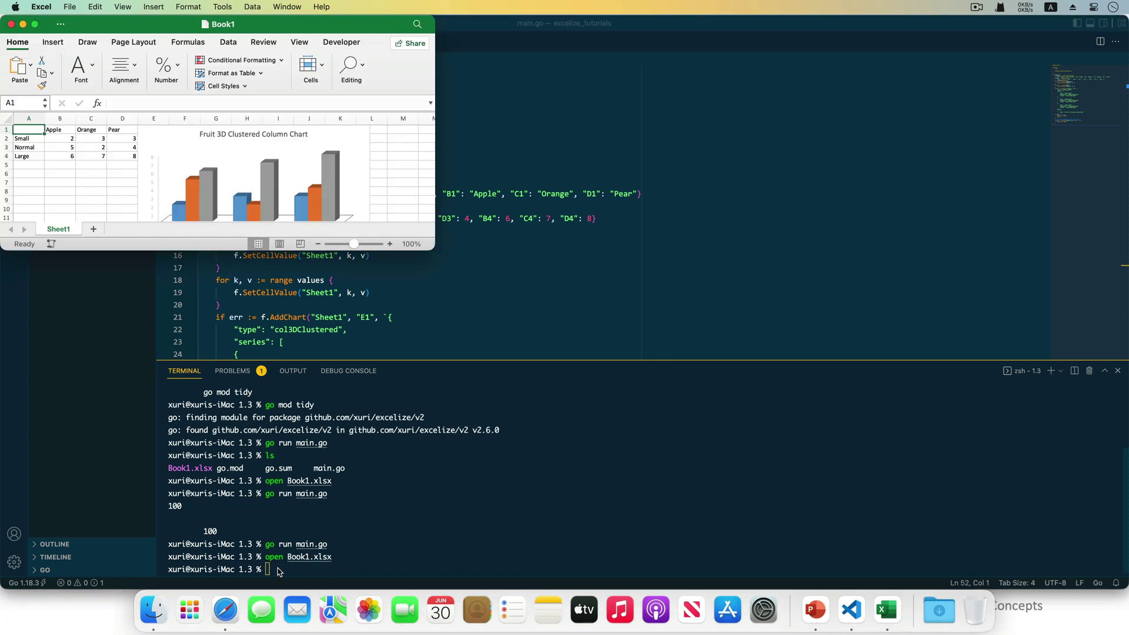
pyautogui.moveTo(434, 251); pyautogui.dragTo(446, 308)
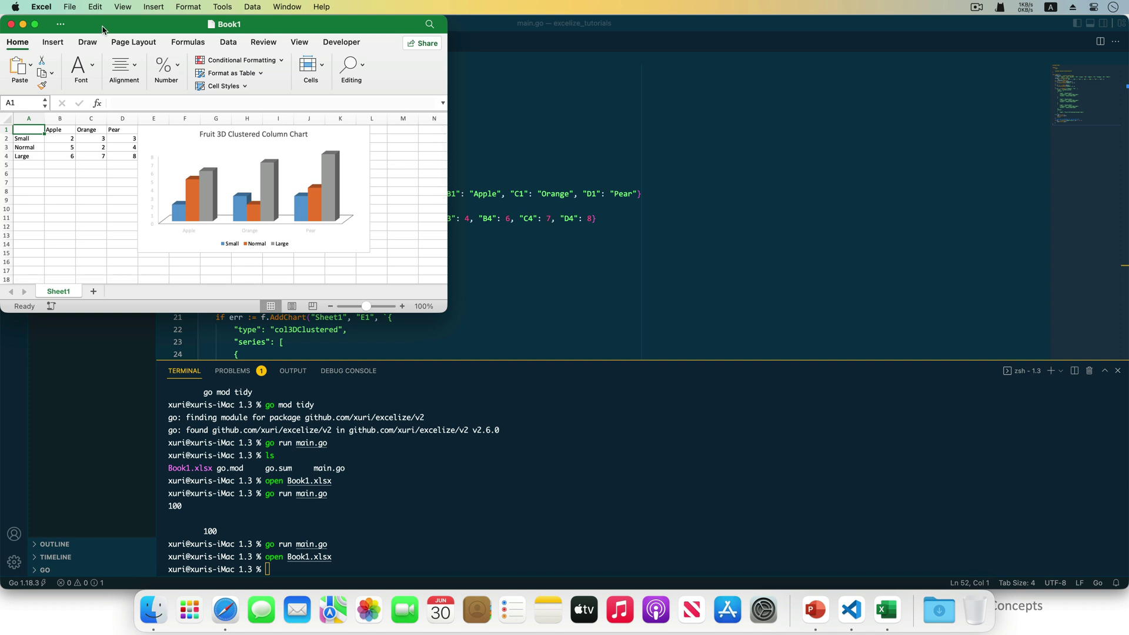
pyautogui.moveTo(120, 30); pyautogui.dragTo(785, 35)
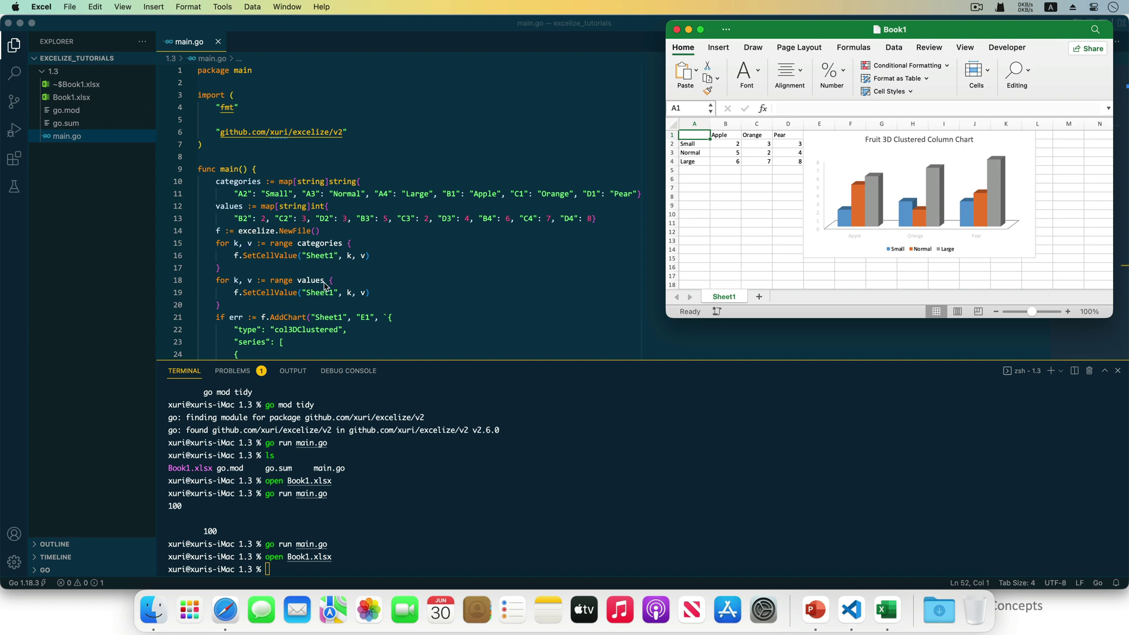
pyautogui.scroll(-3, 327, 285)
pyautogui.scroll(-2, 326, 285)
pyautogui.scroll(-2, 302, 213)
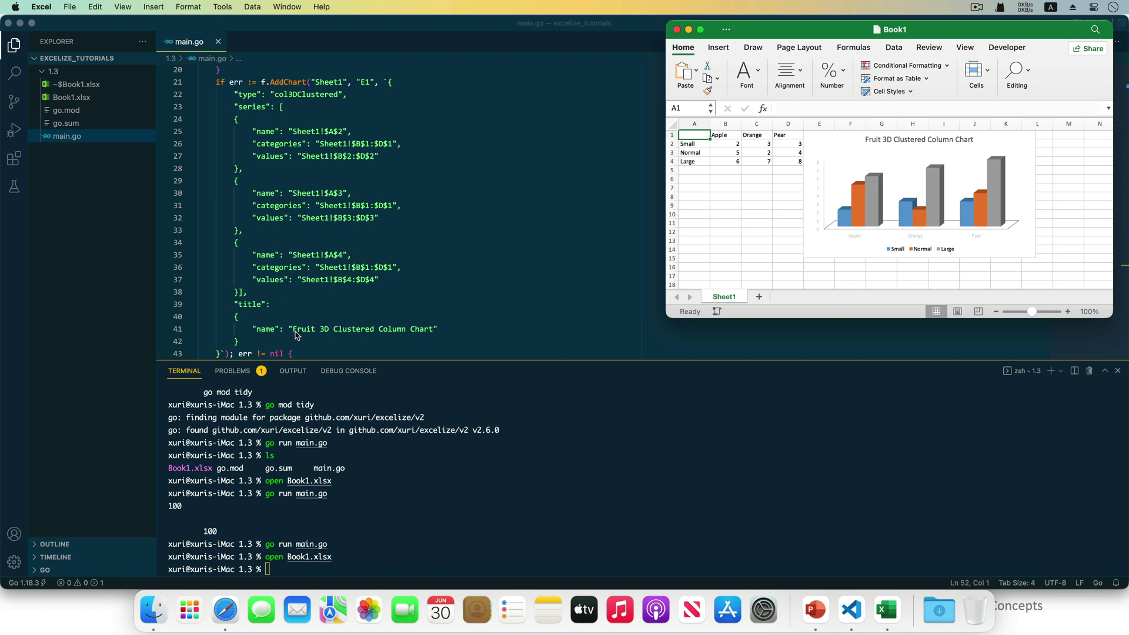
pyautogui.scroll(-5, 297, 335)
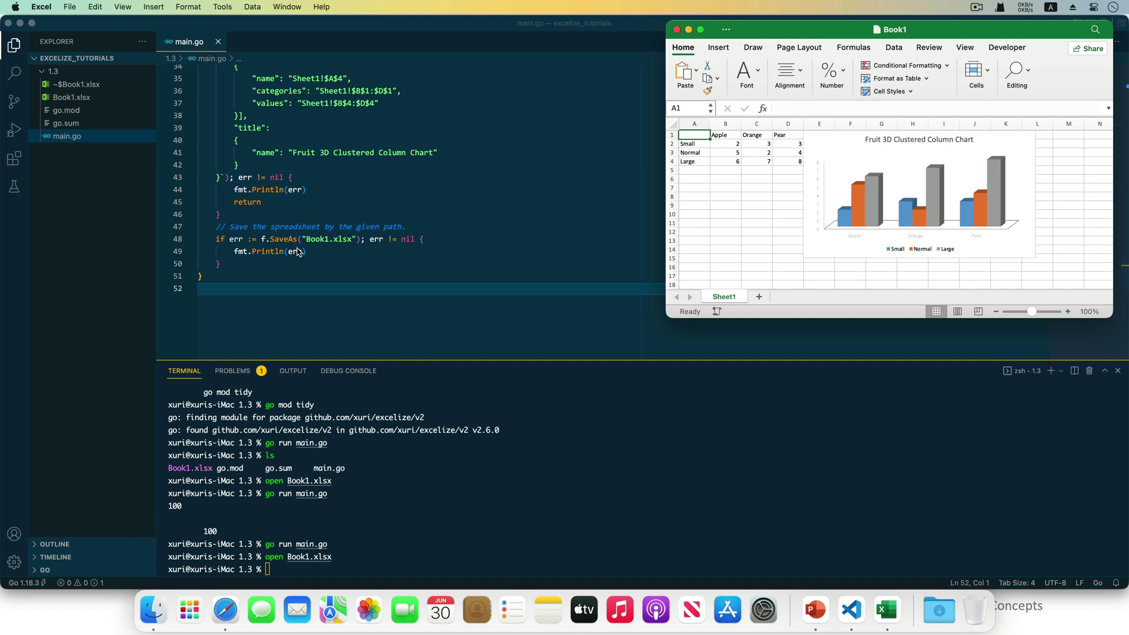
# Quit Excel, reveal main.go in Finder, paste fruit.png into folder 1.3, then close Finder.
pyautogui.press('super+q')
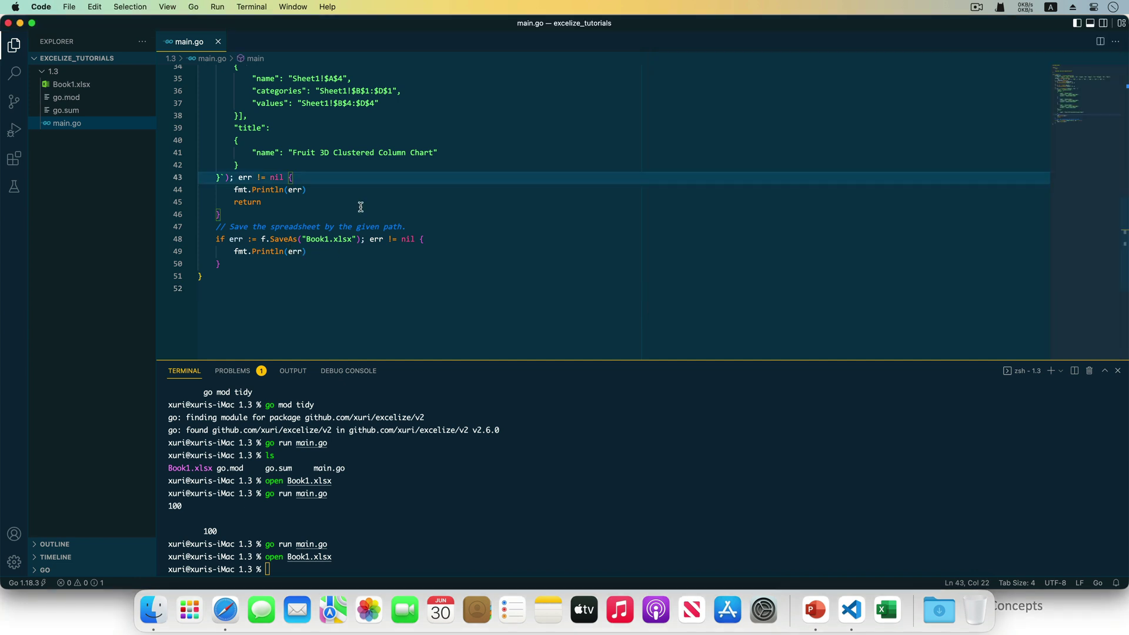
pyautogui.click(300, 177)
pyautogui.rightClick(113, 124)
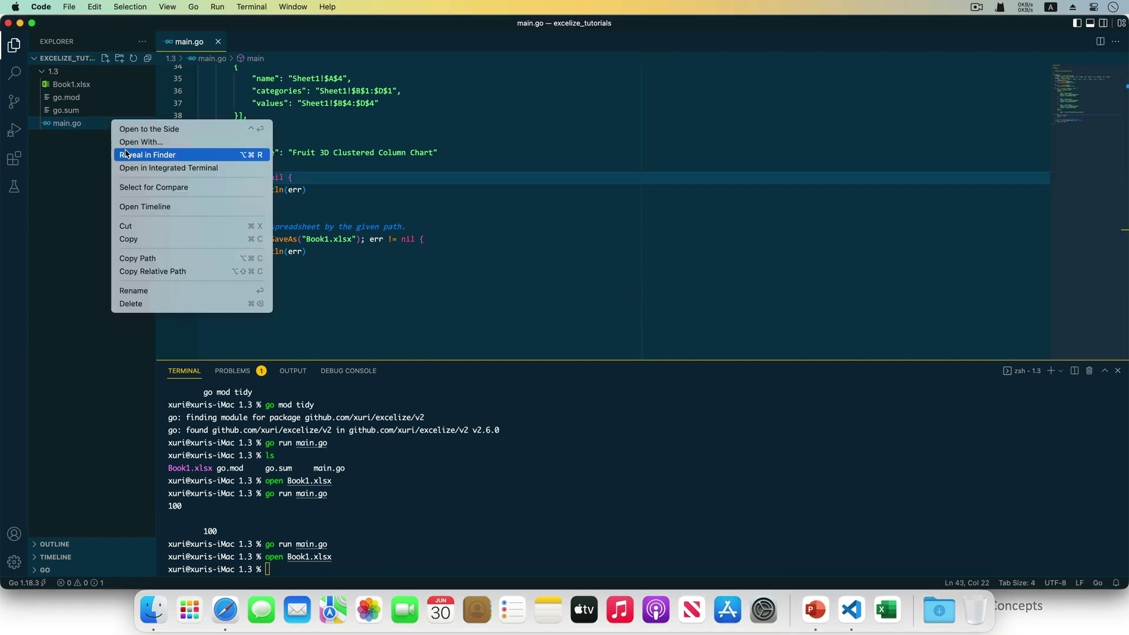
pyautogui.click(133, 155)
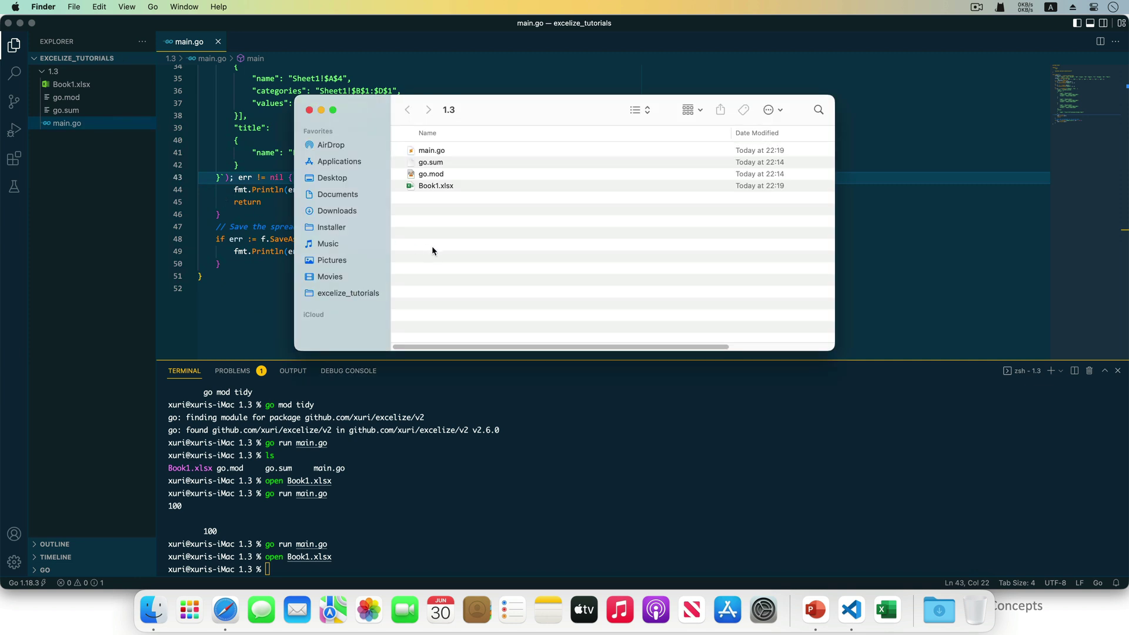
pyautogui.press('super+v')
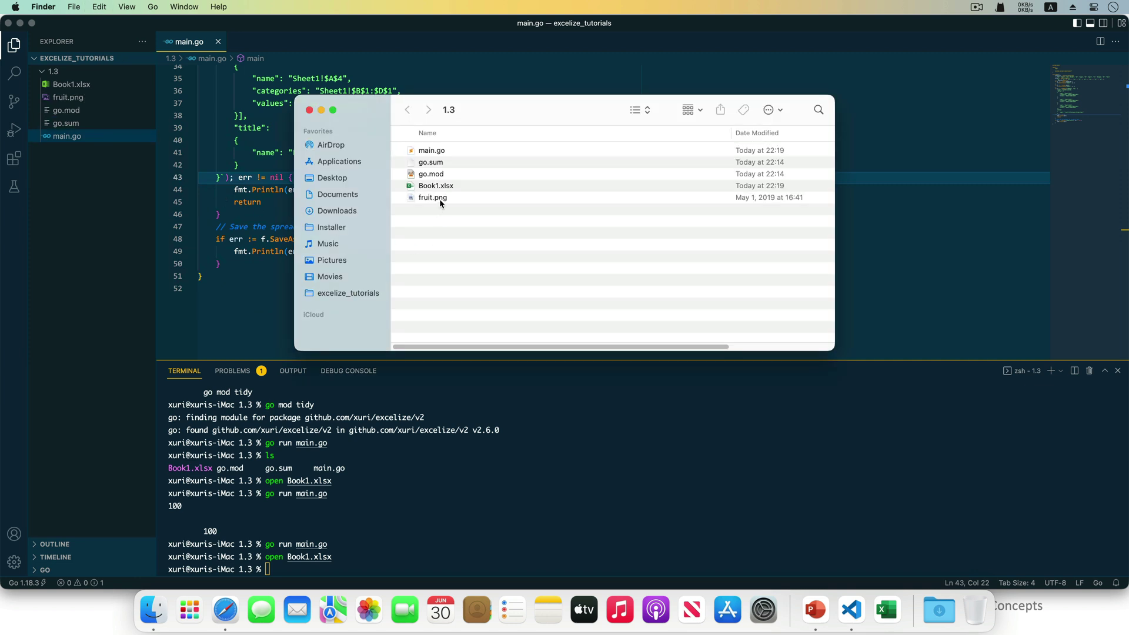
pyautogui.click(440, 198)
pyautogui.press('super+w')
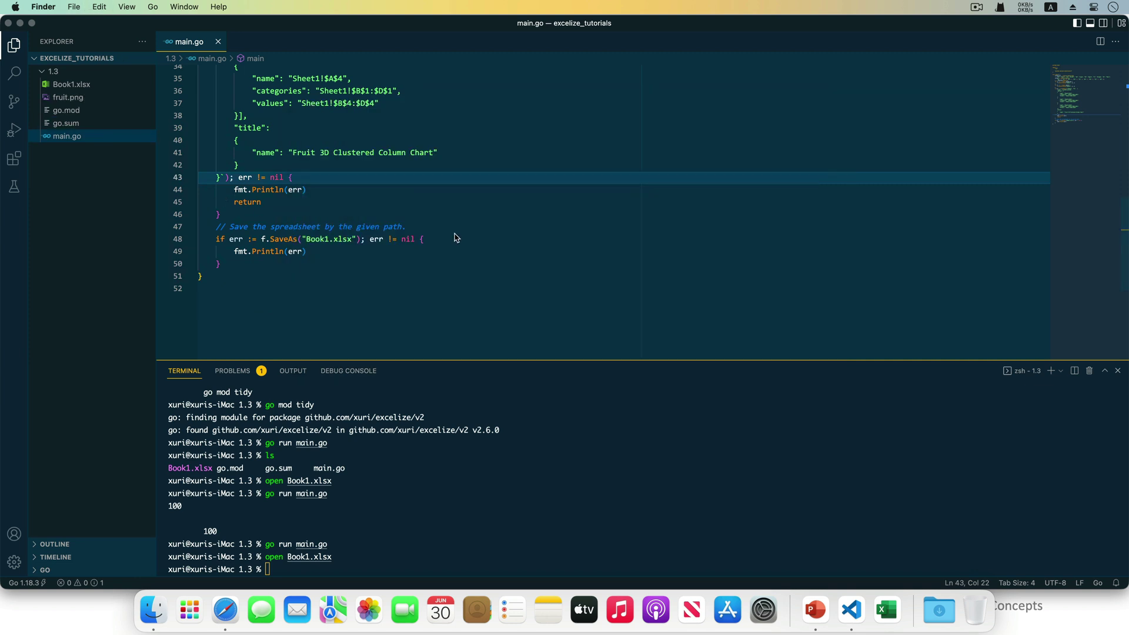
# Replace main.go's contents with the Excelize add-picture example copied from the documentation.
pyautogui.click(221, 617)
pyautogui.scroll(-5, 305, 388)
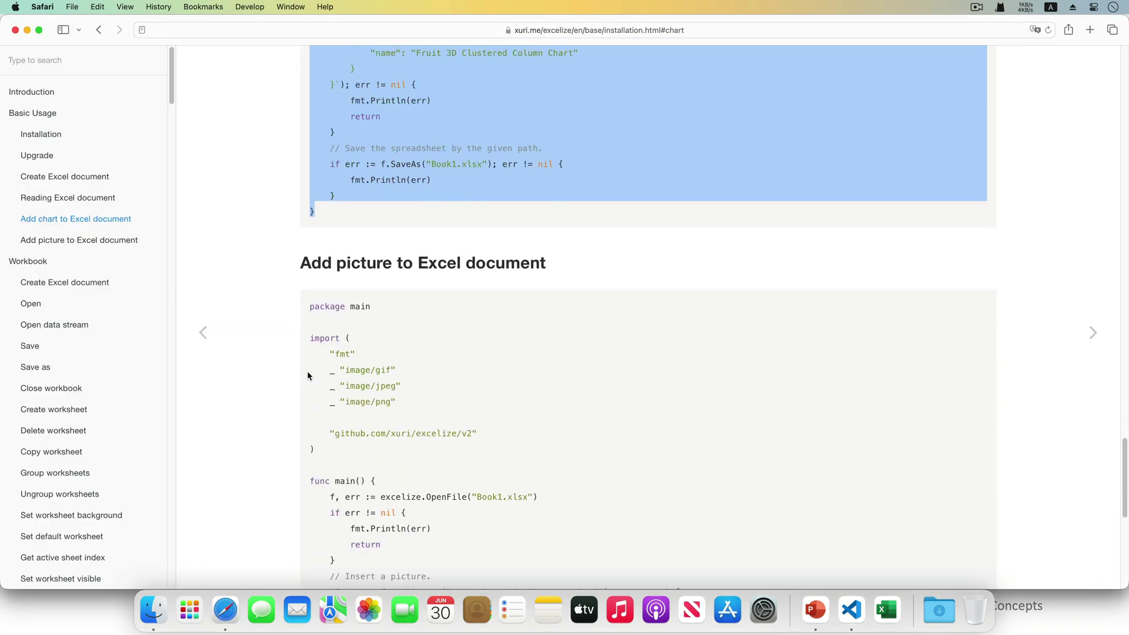
pyautogui.moveTo(308, 304)
pyautogui.mouseDown()
pyautogui.moveTo(365, 354)
pyautogui.moveTo(347, 547)
pyautogui.mouseUp()
pyautogui.scroll(-5, 364, 355)
pyautogui.press('super+Tab')
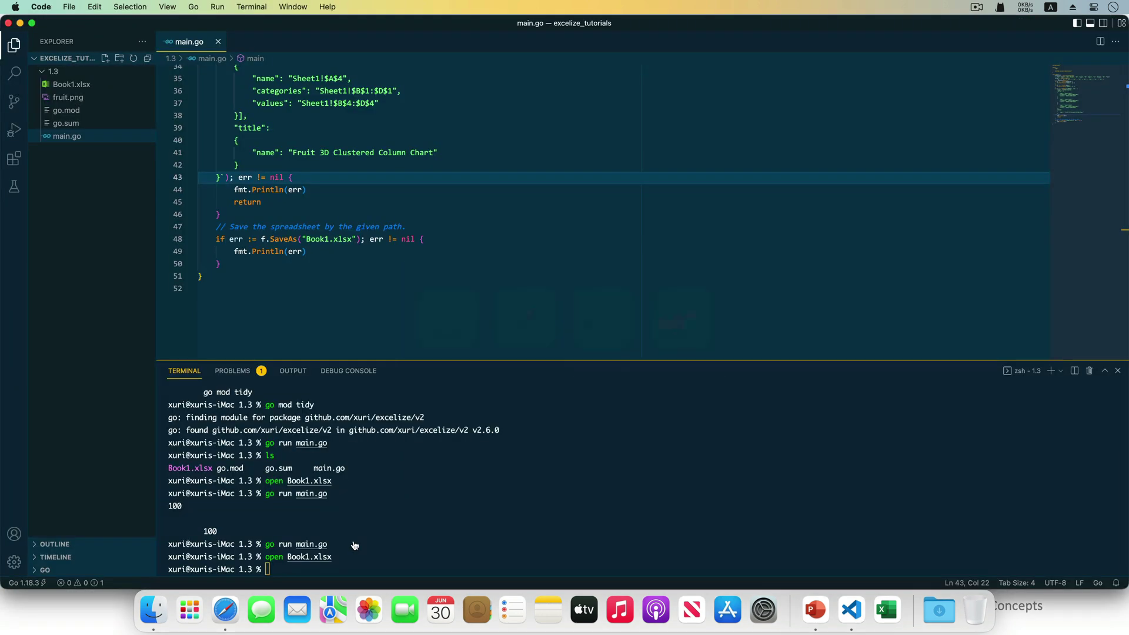
pyautogui.press('super+a')
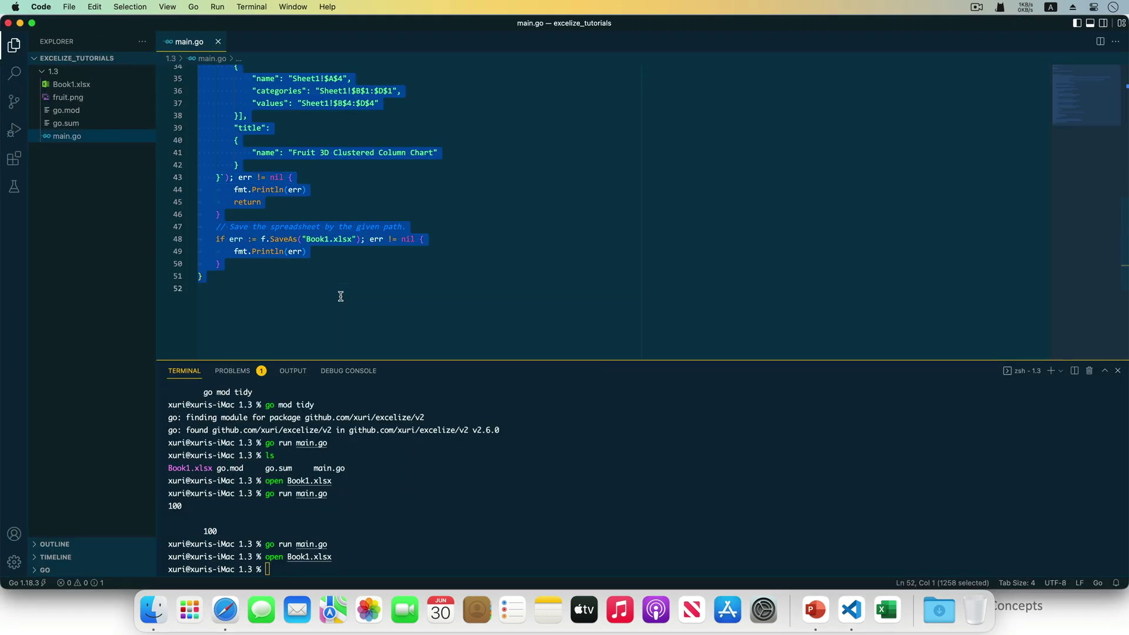
pyautogui.press('super+v')
pyautogui.scroll(3, 340, 297)
pyautogui.scroll(5, 284, 135)
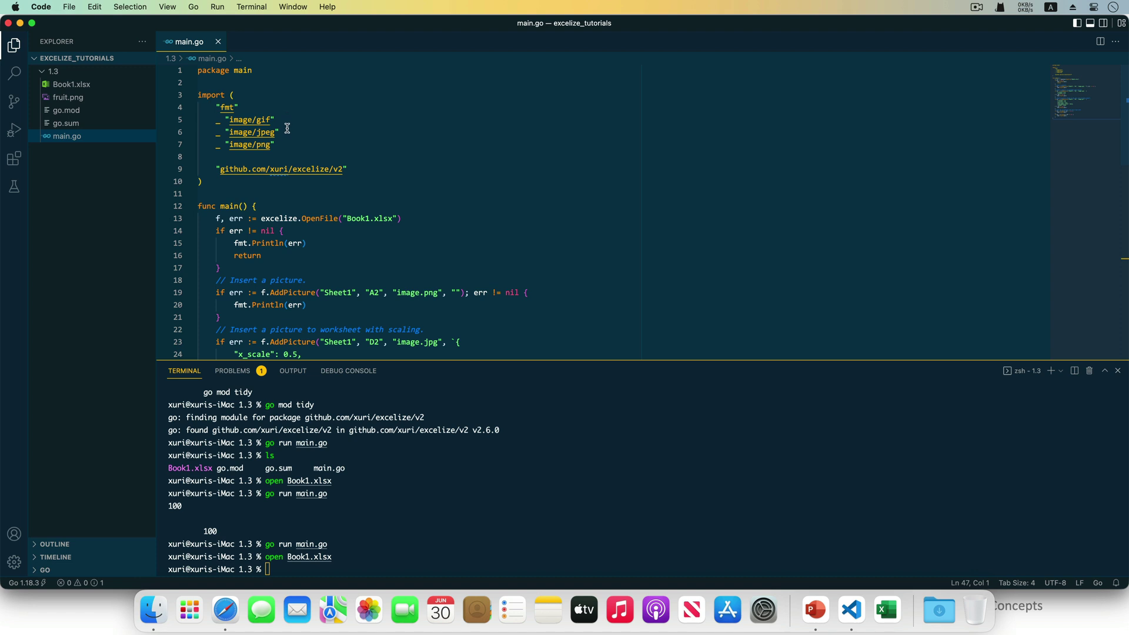
# Remove the unused gif and jpeg imports from main.go and save.
pyautogui.moveTo(287, 131); pyautogui.dragTo(286, 110)
pyautogui.press('BackSpace')
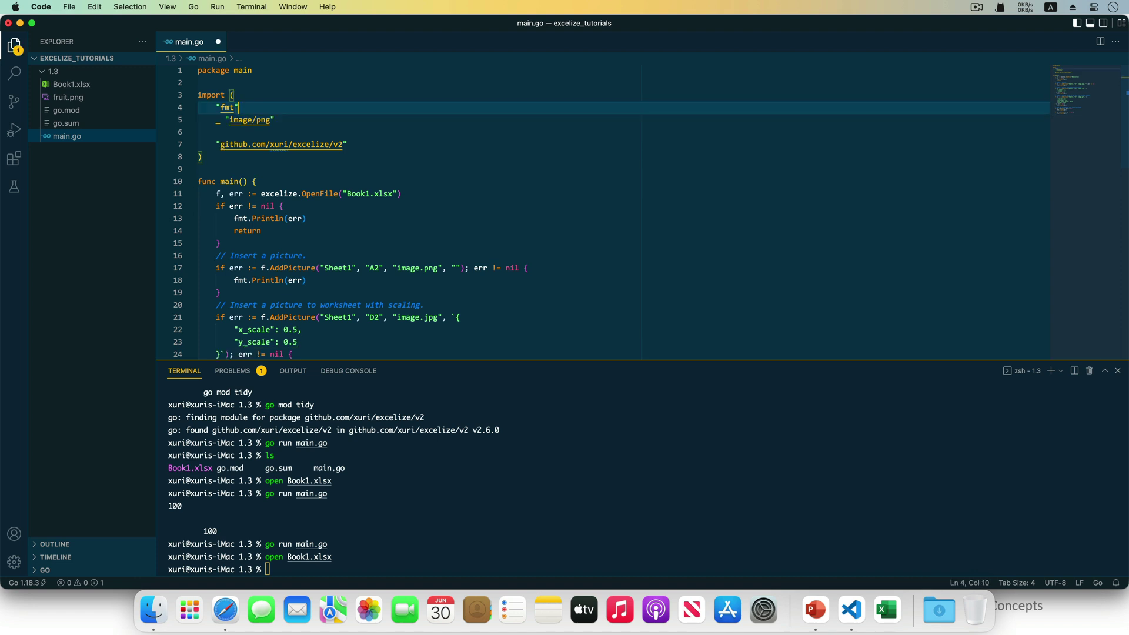
pyautogui.press('super+s')
# Make the picture call insert fruit.png at A5 instead of image.jpg at D2, scaled to 0.1.
pyautogui.doubleClick(374, 317)
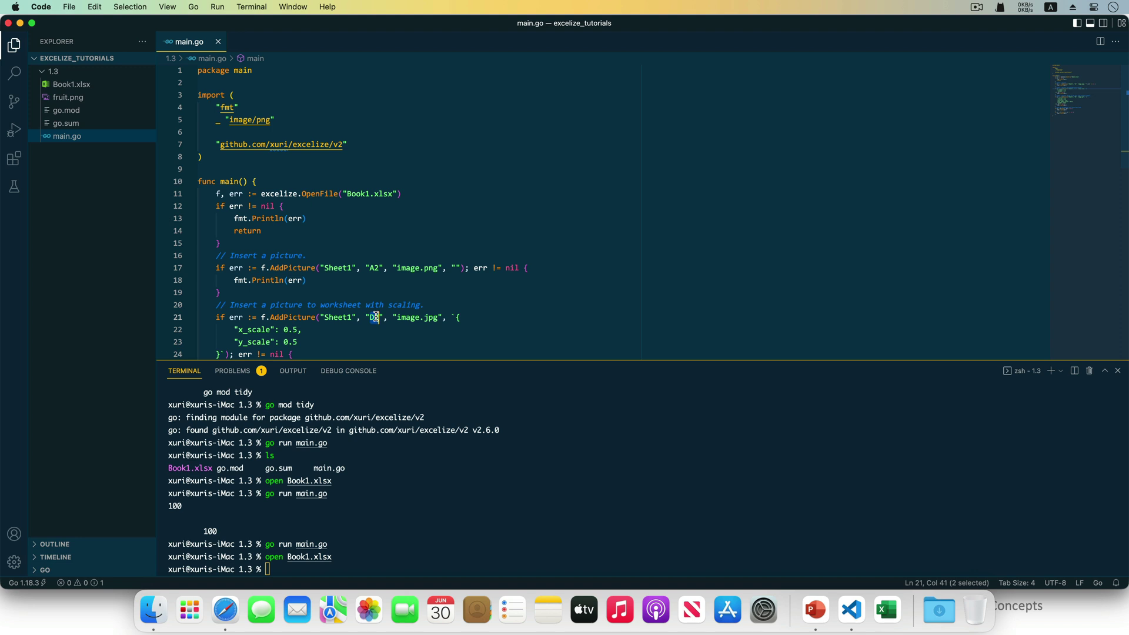
pyautogui.write('A5')
pyautogui.doubleClick(409, 317)
pyautogui.write('fruit')
pyautogui.press('Delete')
pyautogui.press('Delete')
pyautogui.press('Delete')
pyautogui.write('.png')
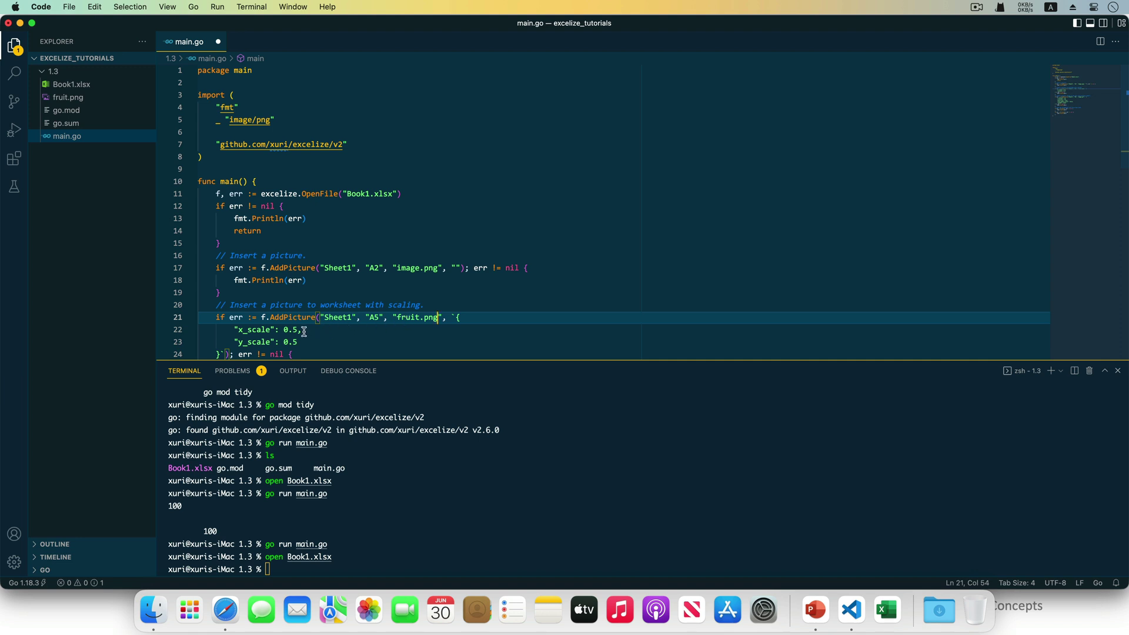
pyautogui.click(299, 330)
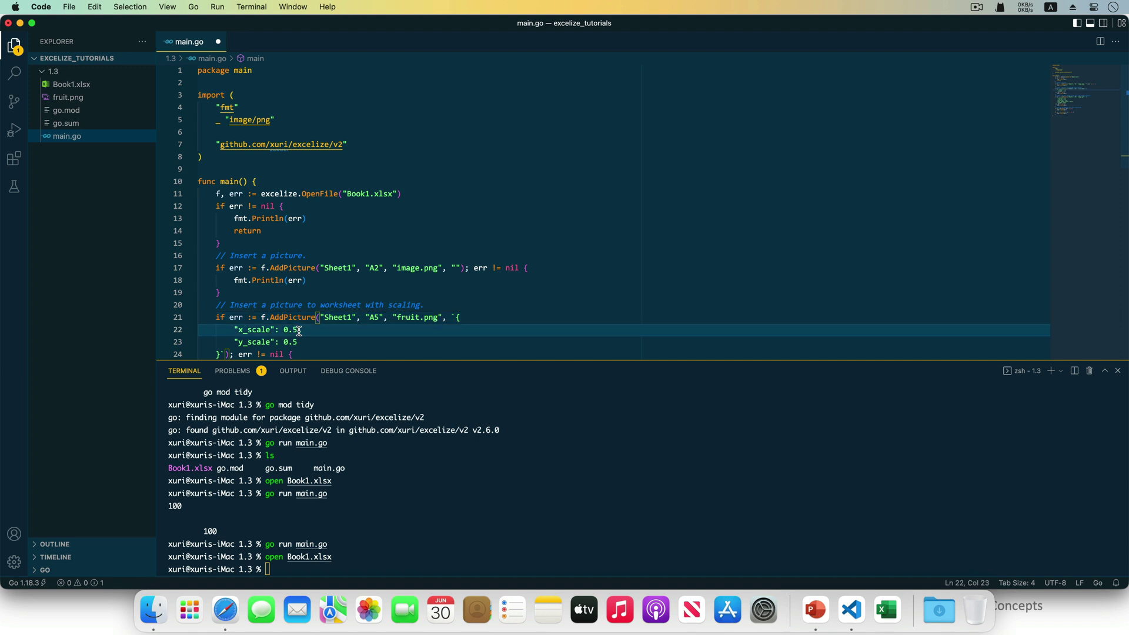
pyautogui.press('BackSpace')
pyautogui.write('1')
pyautogui.press('Down')
pyautogui.press('BackSpace')
pyautogui.write('1')
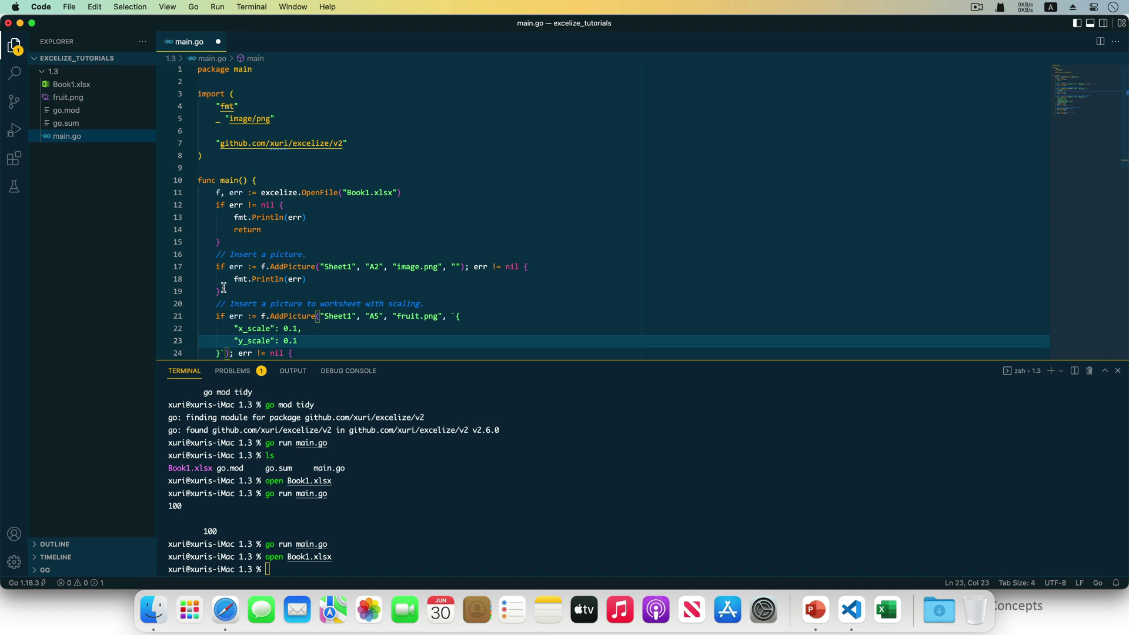
# Delete the other AddPicture blocks so only fruit.png is inserted, and save main.go.
pyautogui.moveTo(224, 288); pyautogui.dragTo(163, 262)
pyautogui.press('BackSpace')
pyautogui.scroll(-5, 163, 261)
pyautogui.moveTo(221, 328); pyautogui.dragTo(220, 205)
pyautogui.press('BackSpace')
pyautogui.scroll(5, 326, 223)
pyautogui.press('super+s')
# Rerun go run main.go in the terminal and reopen Book1.xlsx.
pyautogui.hotkey('ctrl', '`')
pyautogui.press('Up')
pyautogui.press('Up')
pyautogui.press('Return')
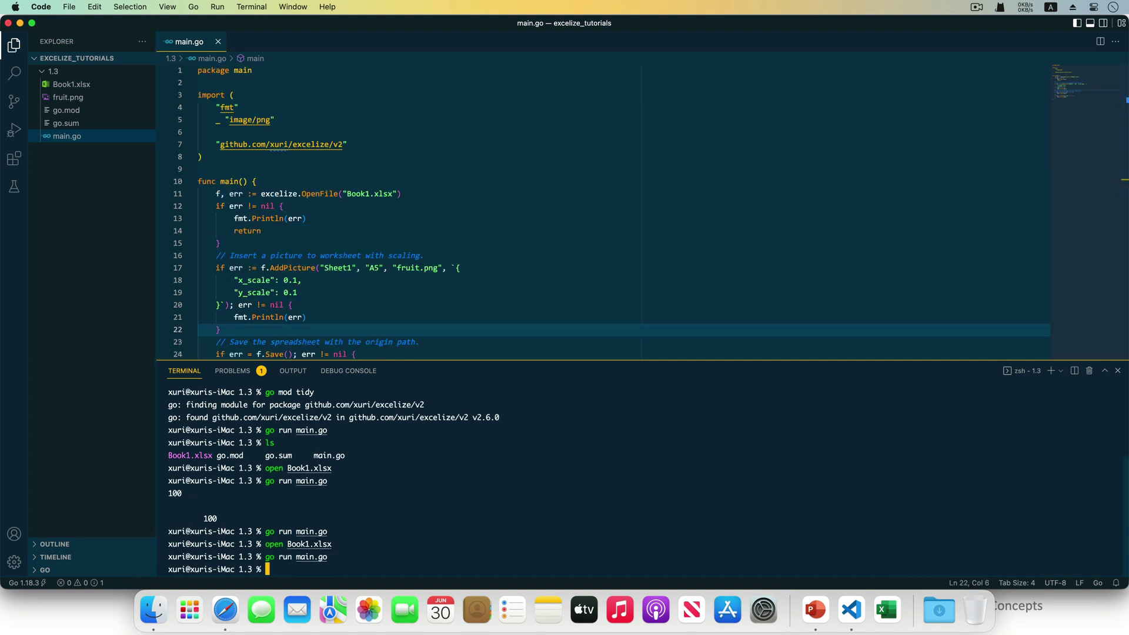
pyautogui.press('Up')
pyautogui.press('Up')
pyautogui.press('Return')
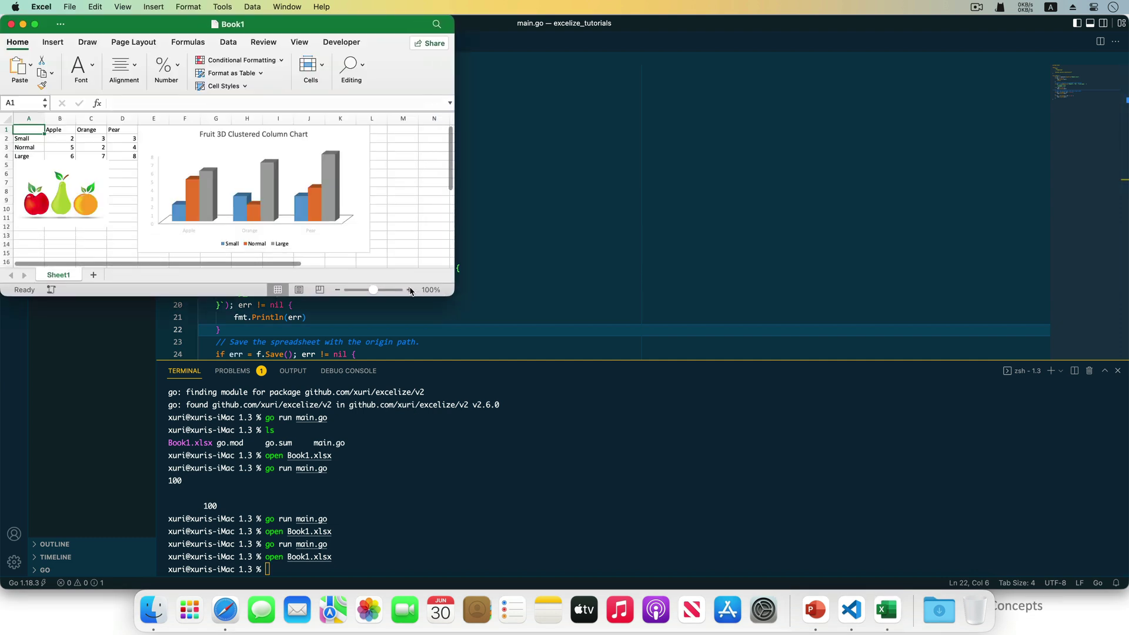
# Select the scaled fruit picture near A5, beside the 3D column chart.
pyautogui.click(28, 172)
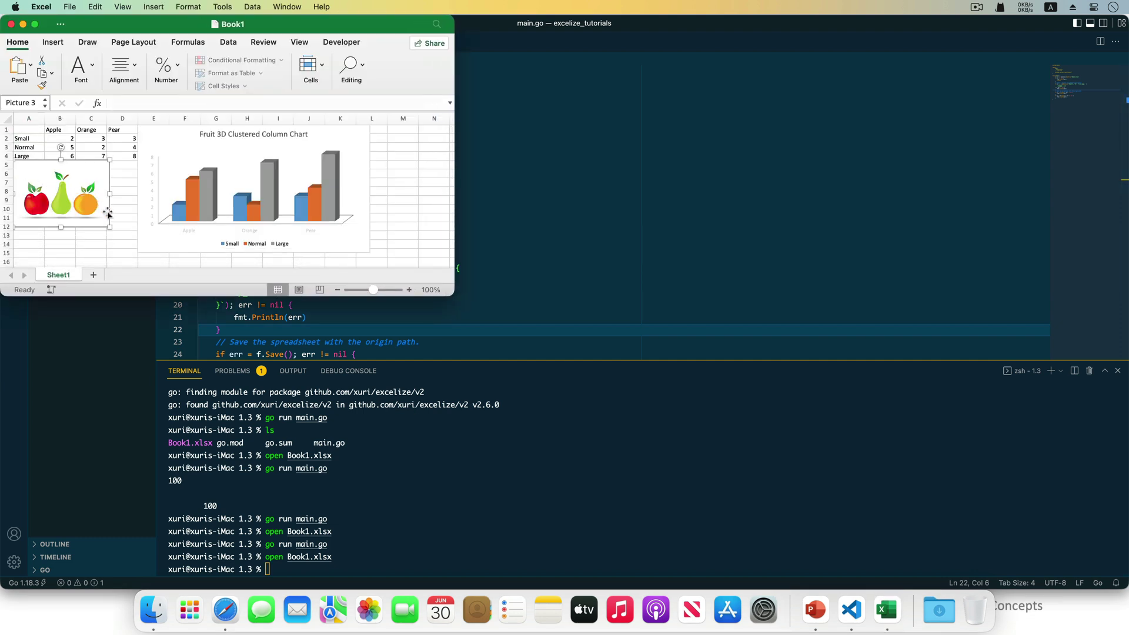